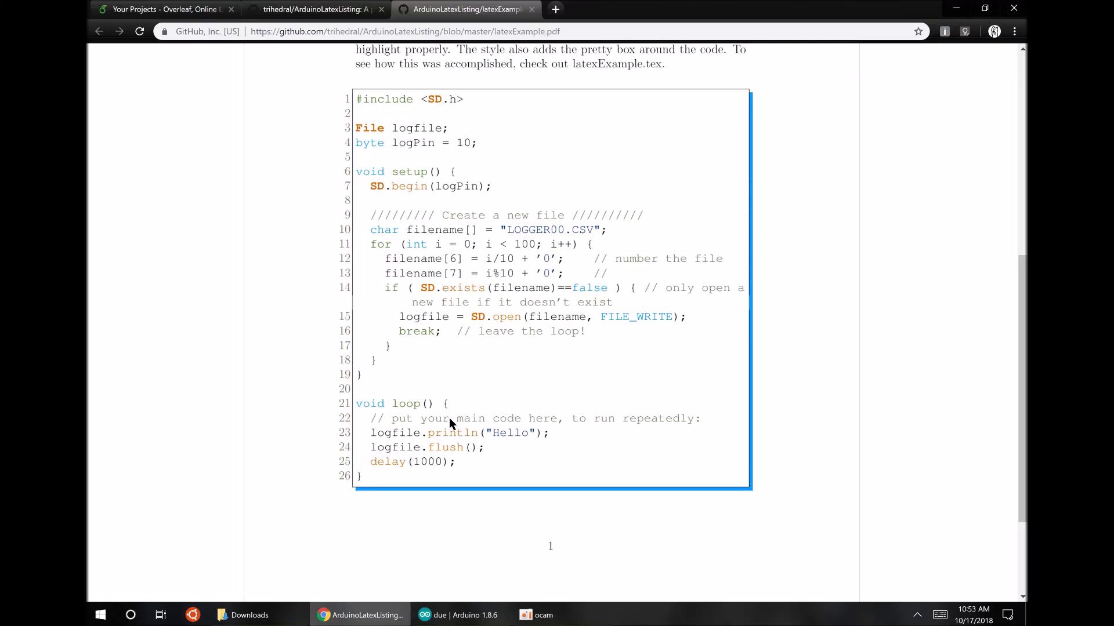
# Step: Scroll through the ArduinoLatexListing repository and return to its main page
pyautogui.scroll(2, 886, 369)
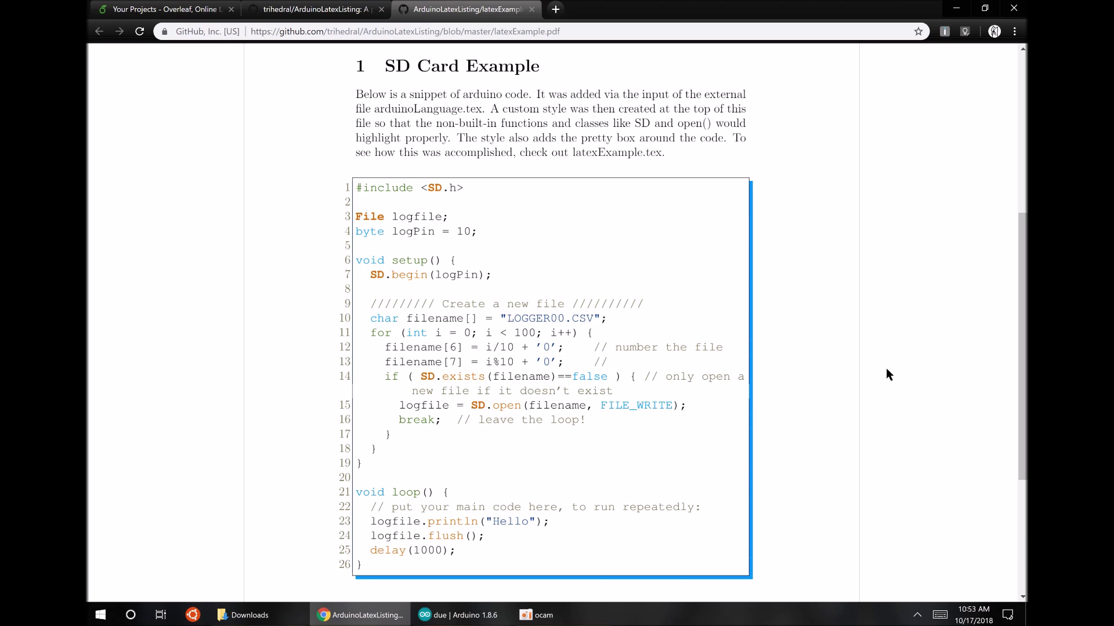
pyautogui.scroll(1, 886, 369)
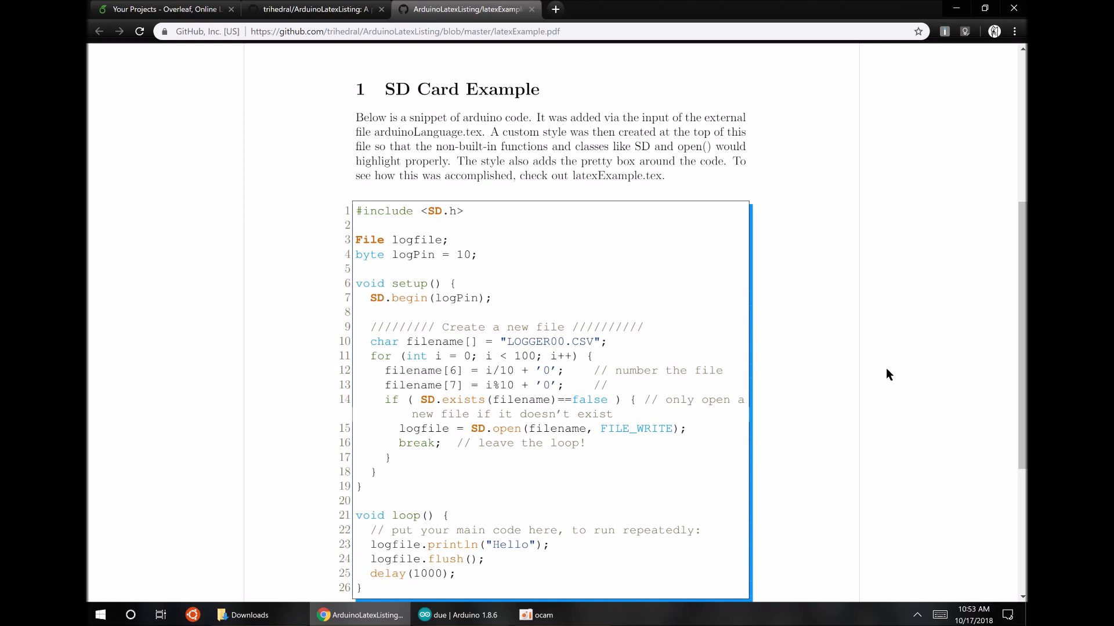
pyautogui.scroll(2, 886, 369)
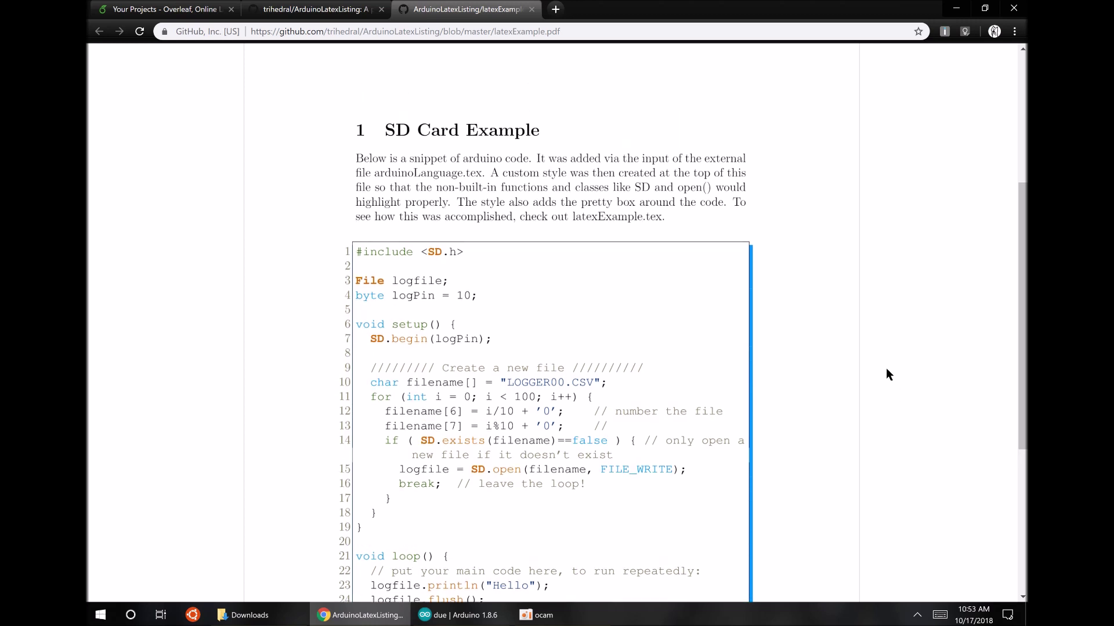
pyautogui.scroll(-1, 886, 369)
pyautogui.scroll(-2, 887, 369)
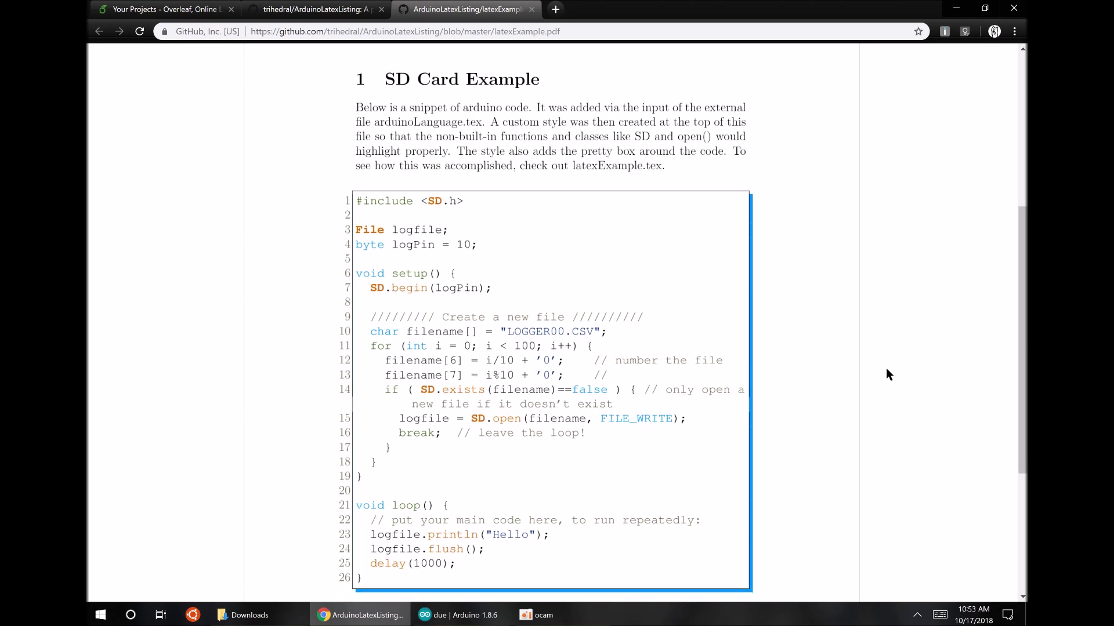
pyautogui.scroll(-1, 886, 368)
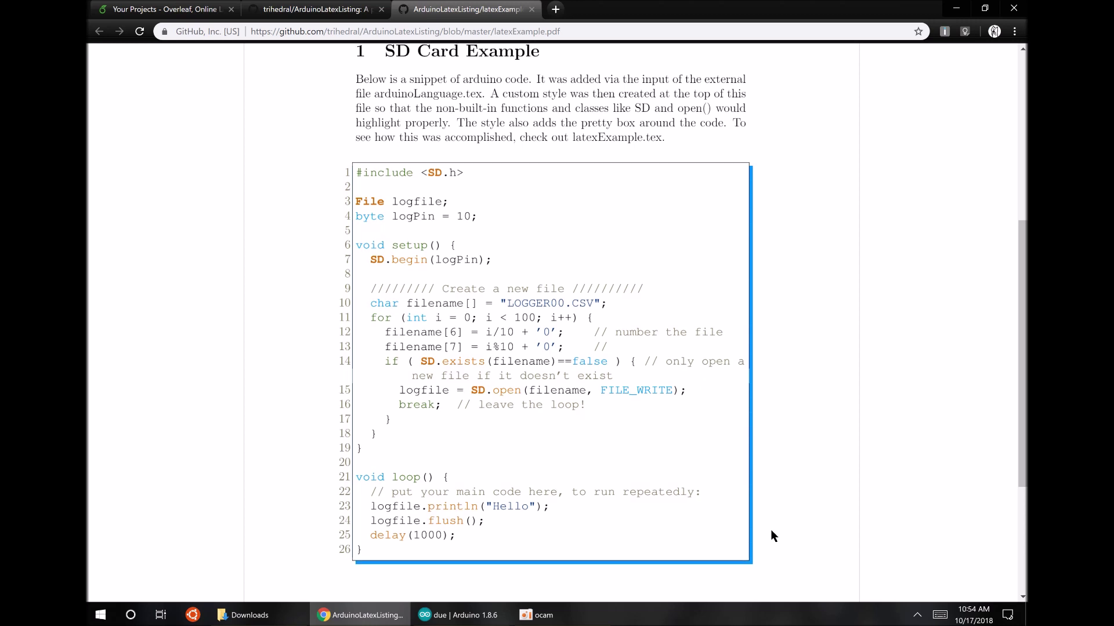
pyautogui.click(316, 9)
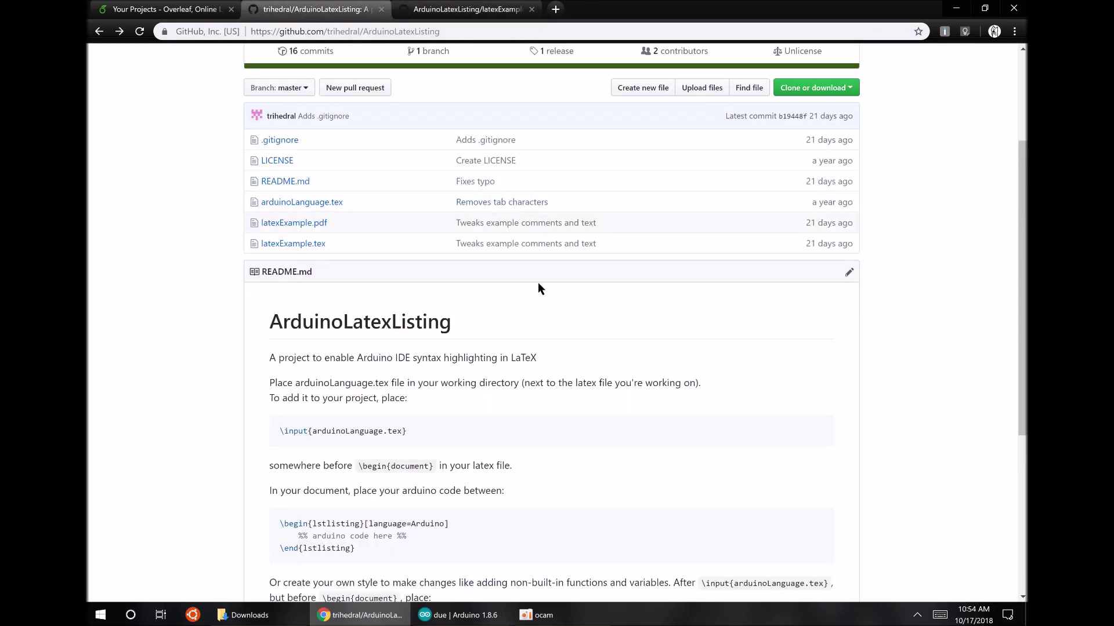
pyautogui.scroll(3, 538, 283)
# Step: Download the ArduinoLatexListing repository as a ZIP and bring up the Downloads folder
pyautogui.doubleClick(334, 32)
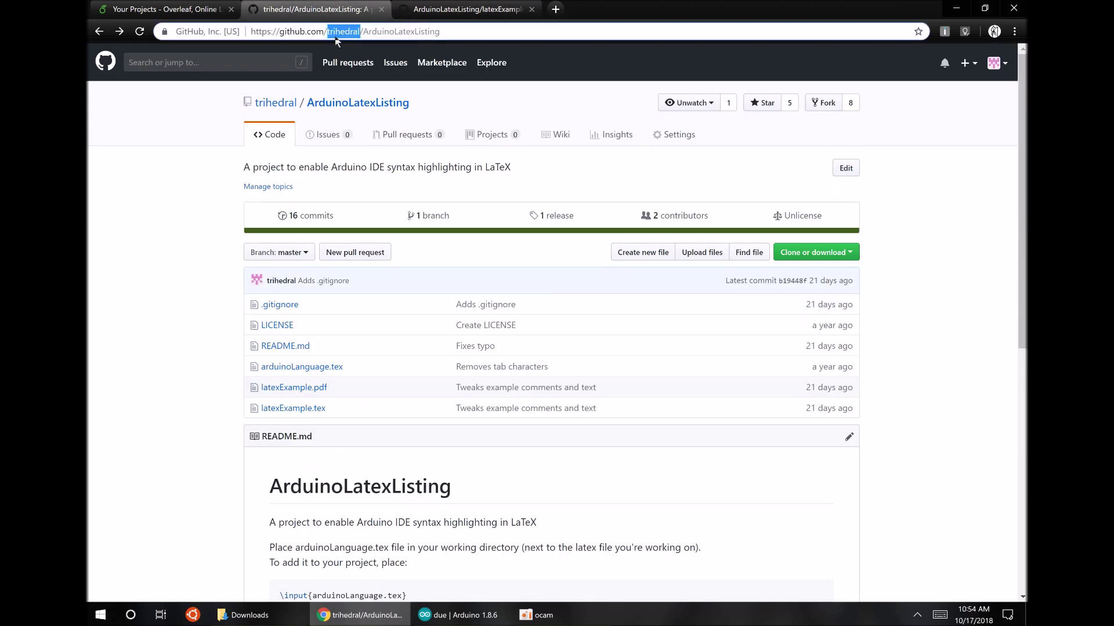
pyautogui.doubleClick(398, 32)
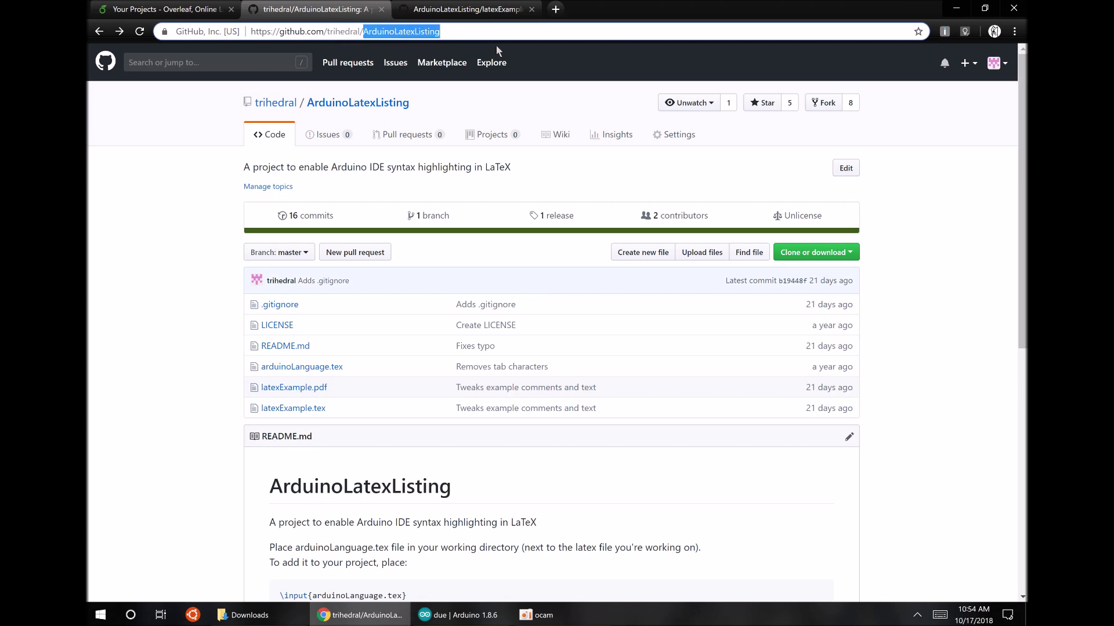
pyautogui.click(189, 278)
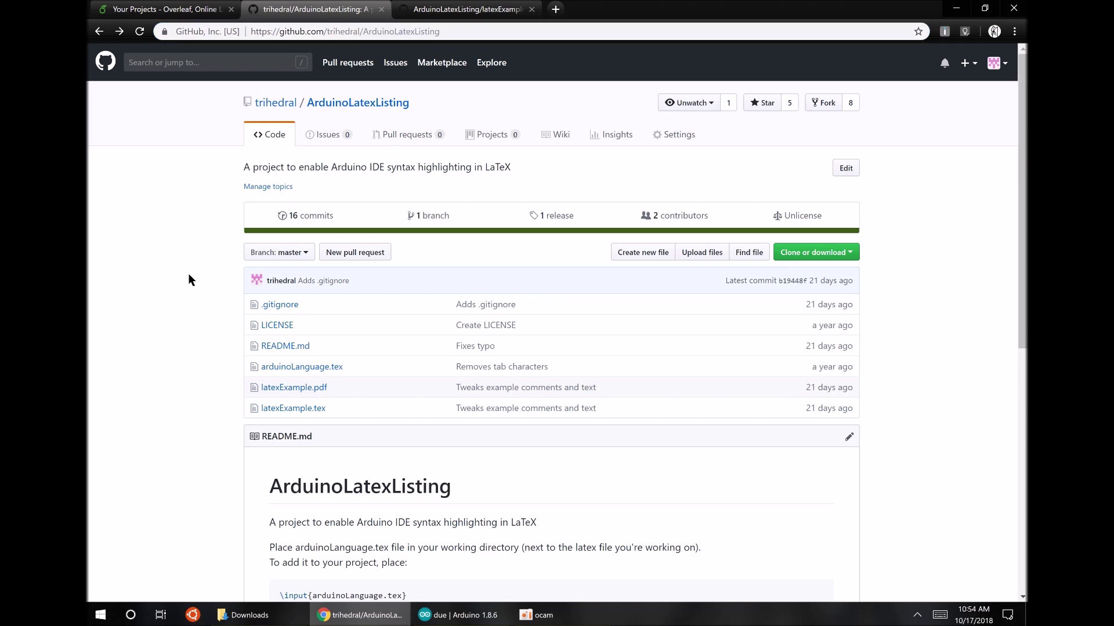
pyautogui.click(832, 256)
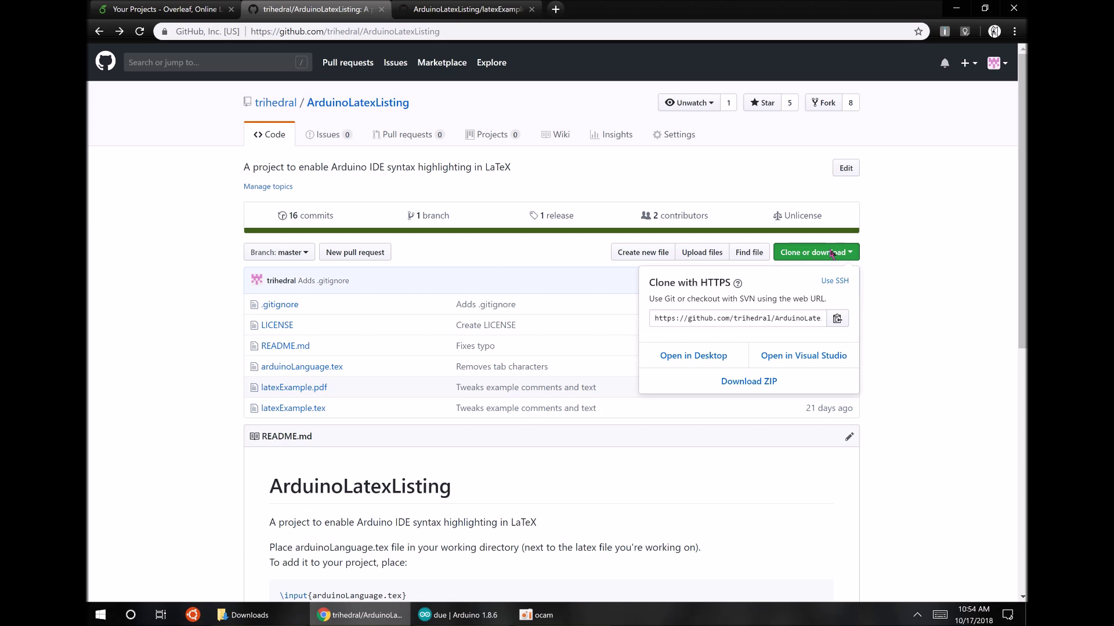
pyautogui.click(759, 386)
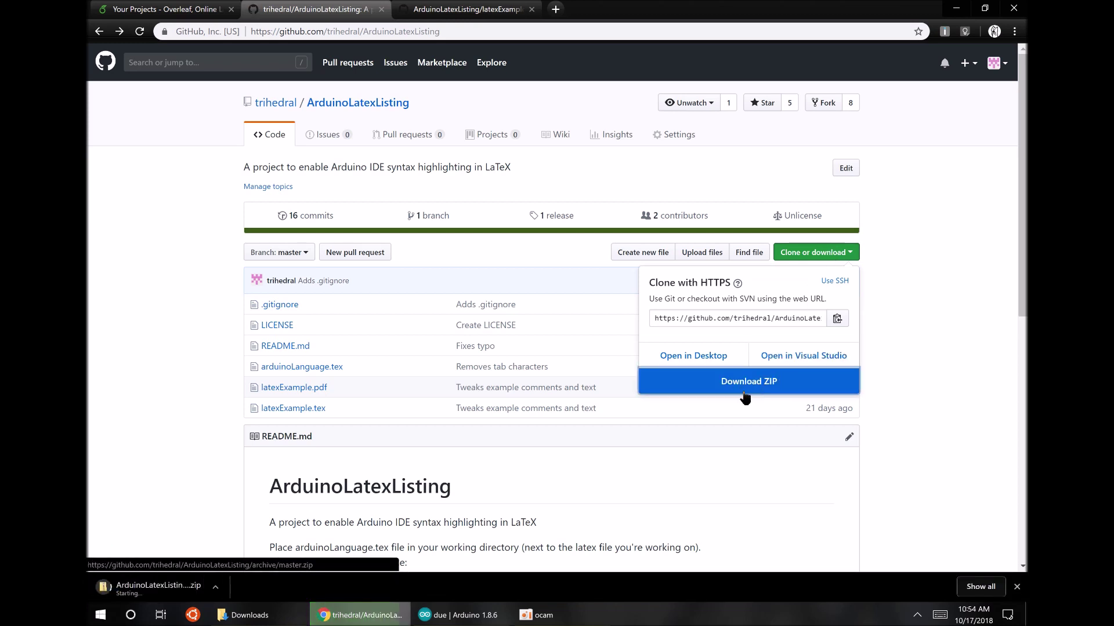
pyautogui.click(243, 615)
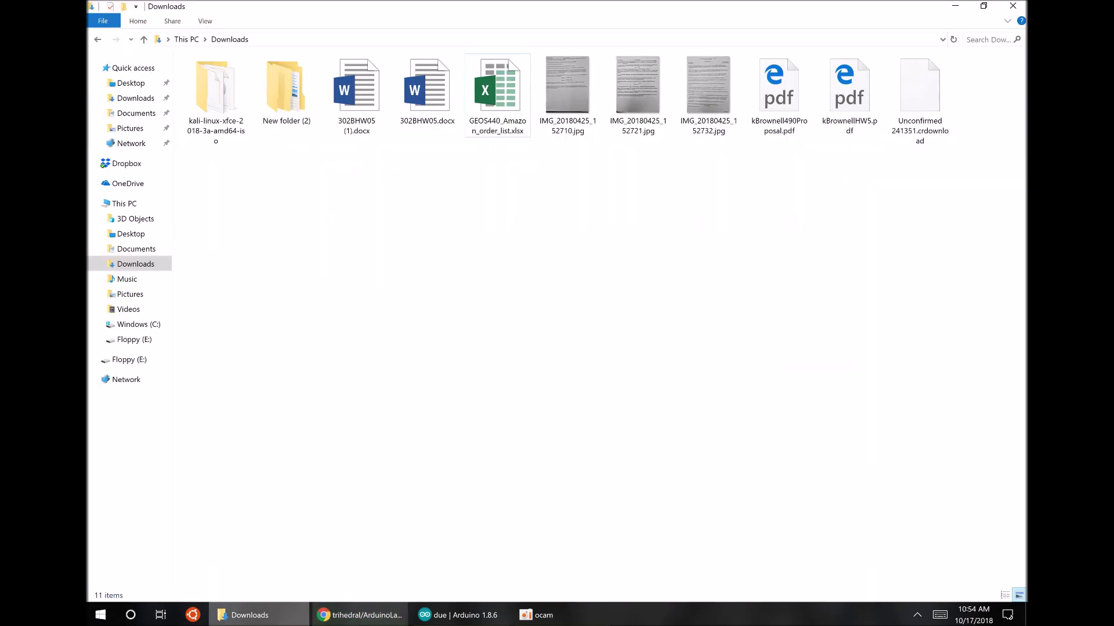
# Step: Extract the ArduinoLatexListing-master zip into Downloads with 7-Zip Extract Here
pyautogui.click(338, 614)
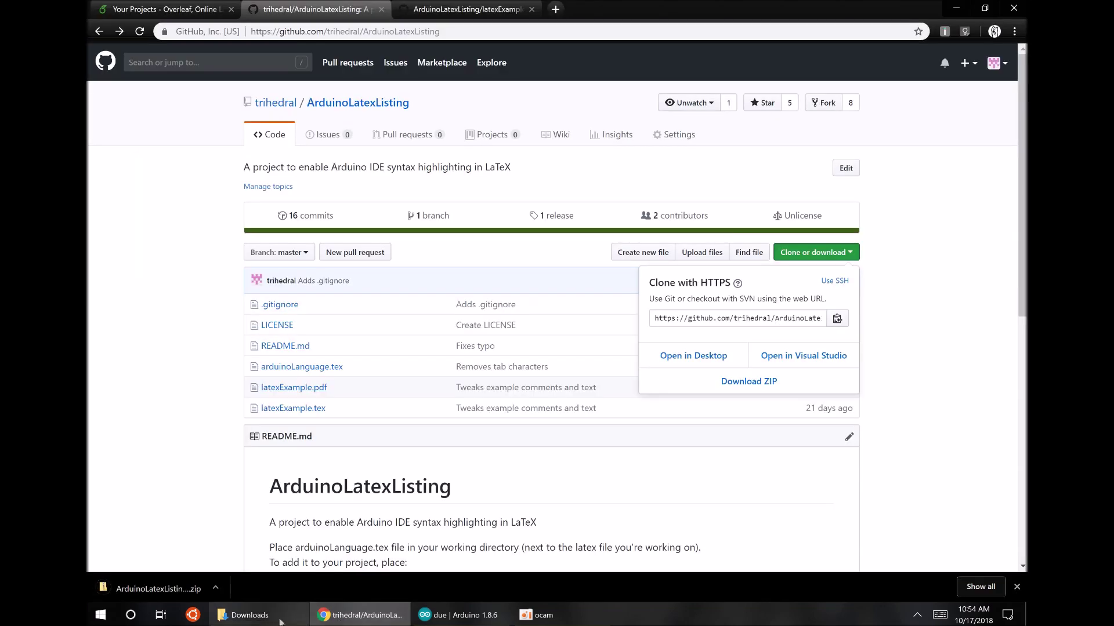
pyautogui.hotkey('alt', 'Tab')
pyautogui.rightClick(731, 309)
pyautogui.click(917, 118)
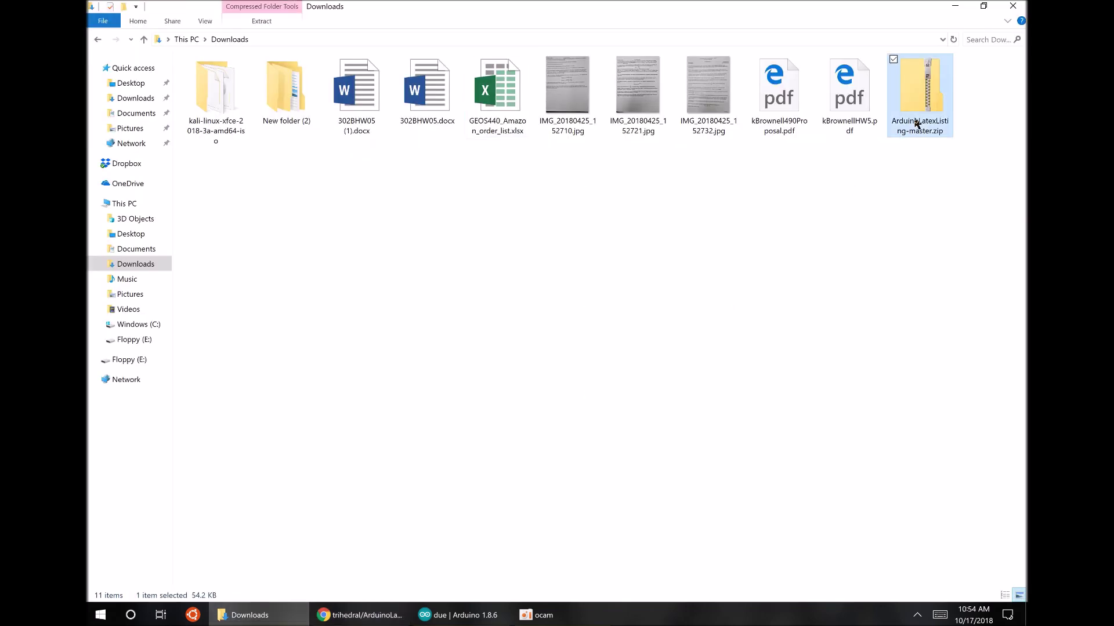
pyautogui.rightClick(917, 118)
pyautogui.moveTo(859, 190)
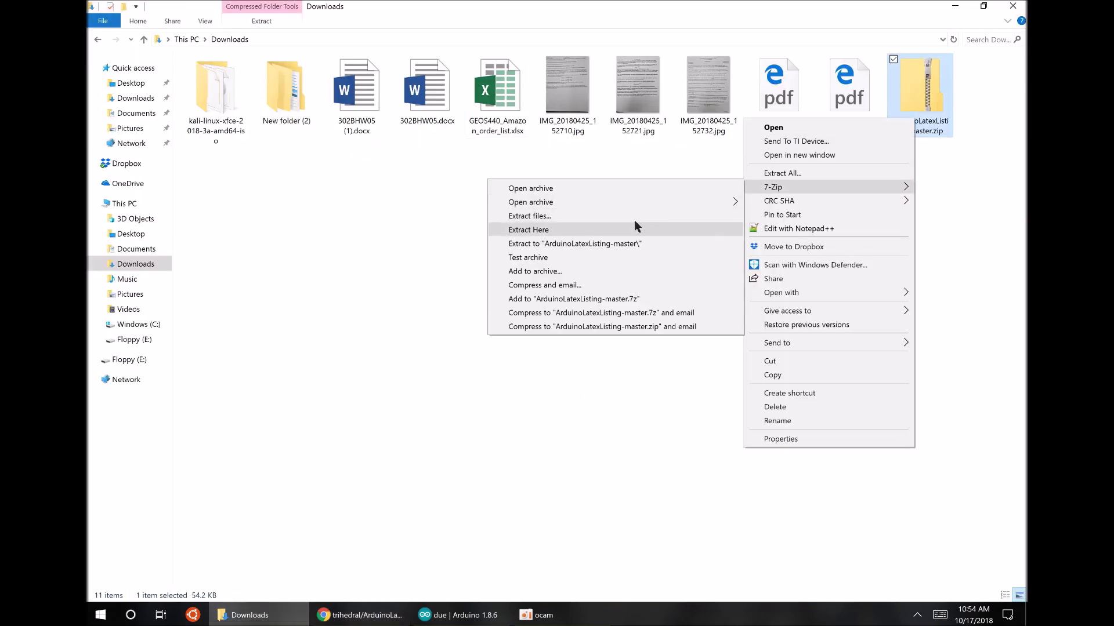
pyautogui.click(598, 230)
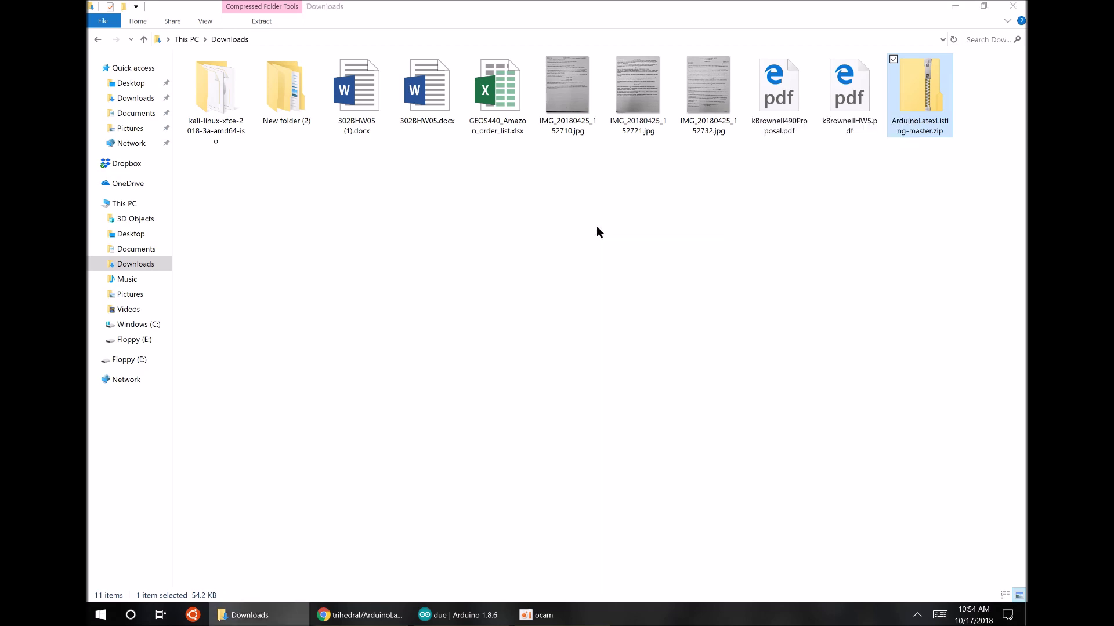
# Step: Open the extracted folder, select arduinoLanguage.tex, and return to the GitHub page
pyautogui.doubleClick(986, 102)
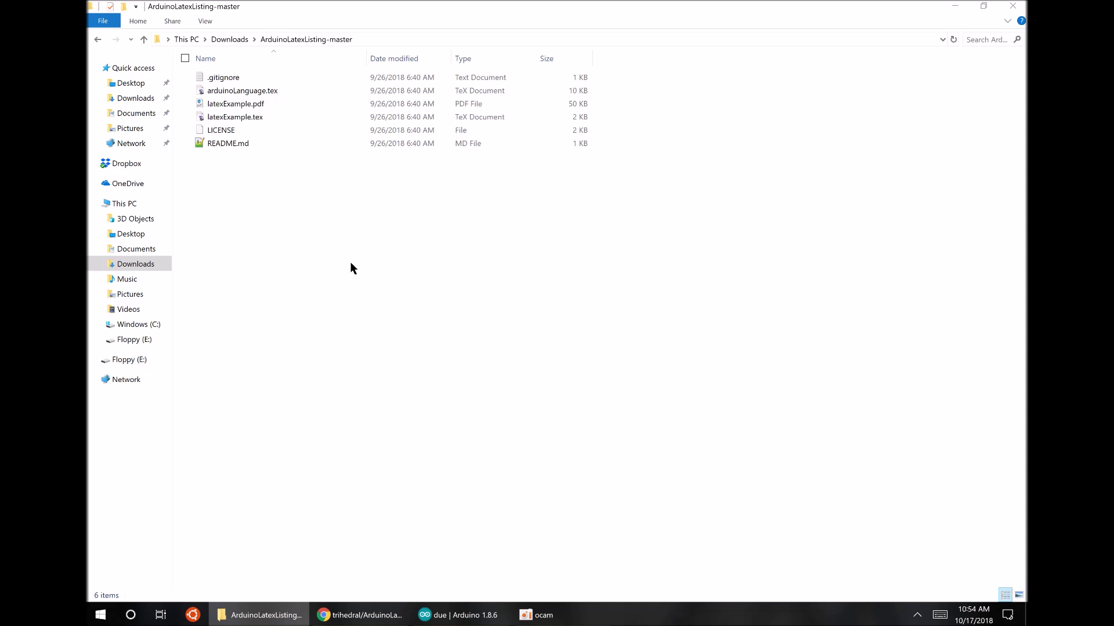
pyautogui.click(261, 91)
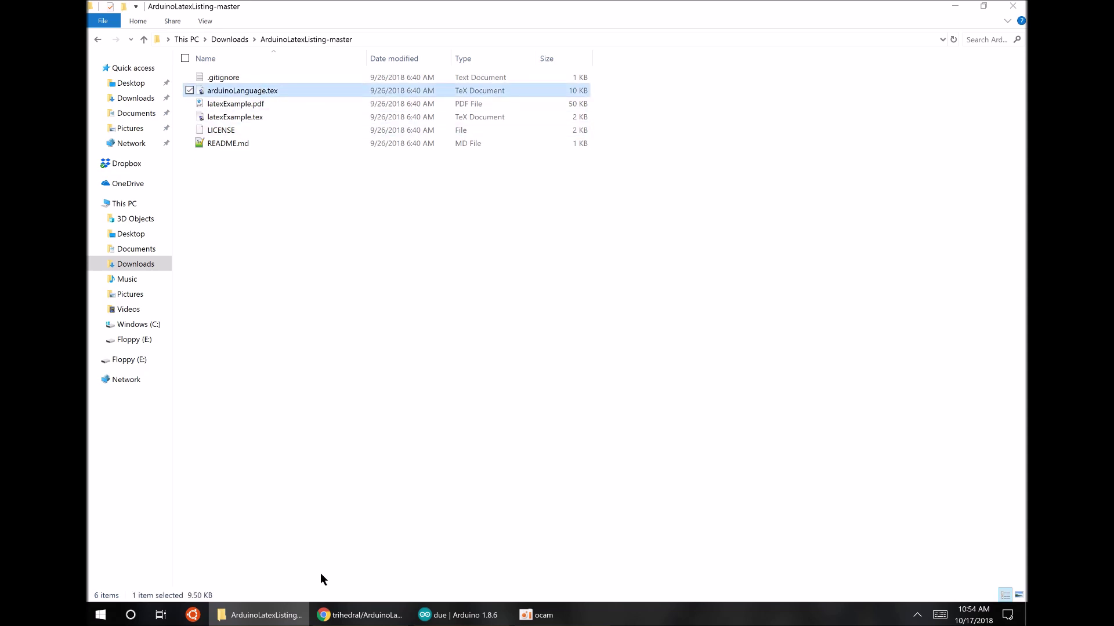
pyautogui.click(358, 613)
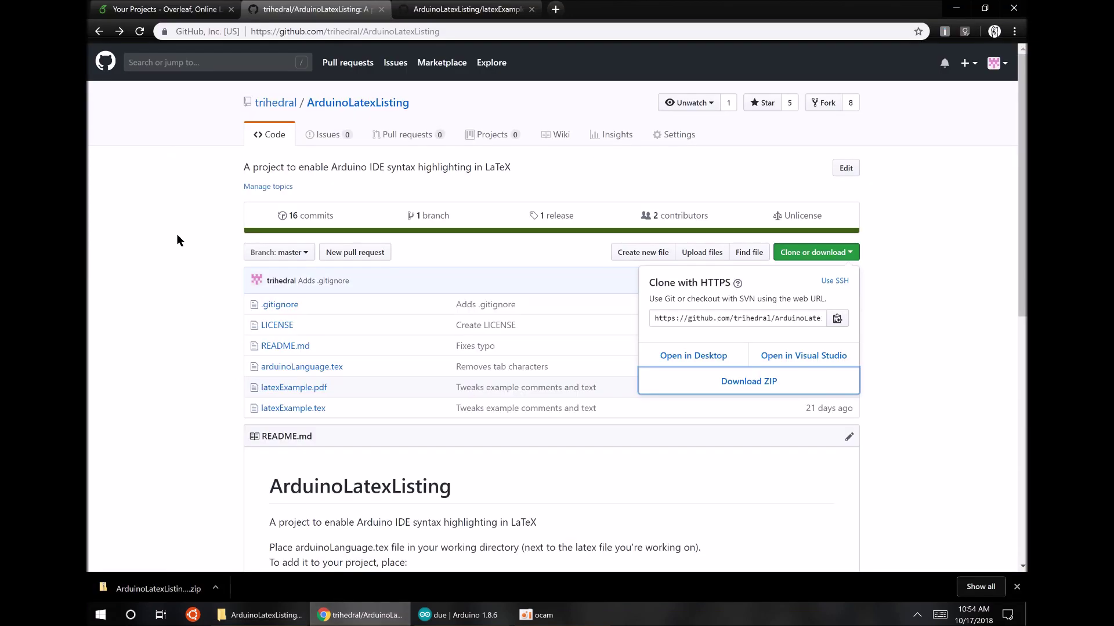
# Step: Create a new Overleaf Example Project named 'Project'
pyautogui.click(161, 11)
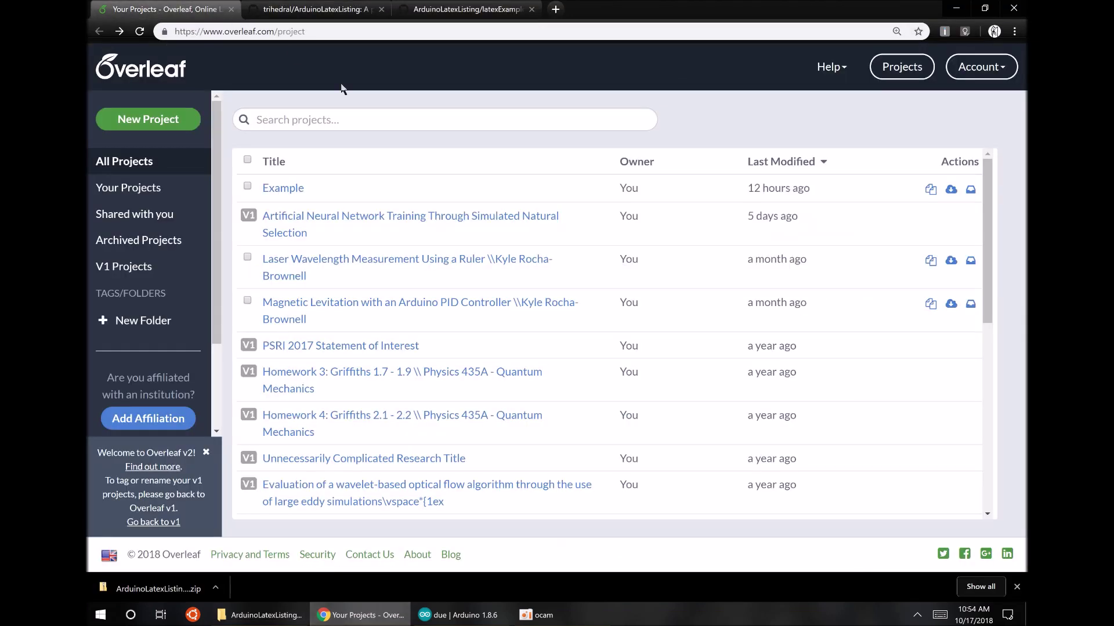
pyautogui.click(152, 129)
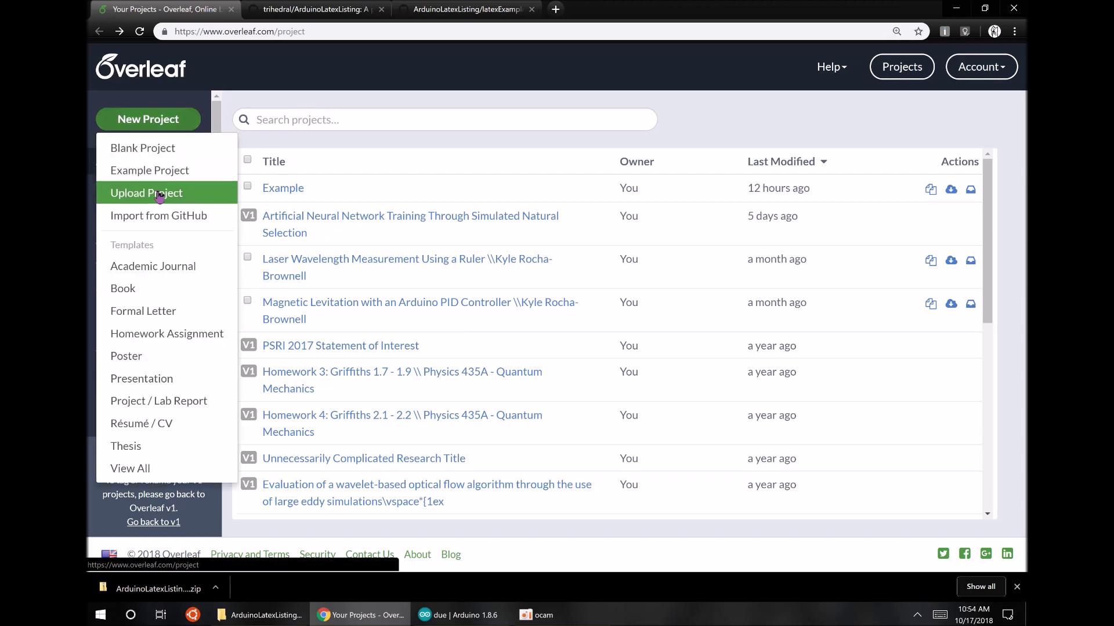
pyautogui.click(166, 170)
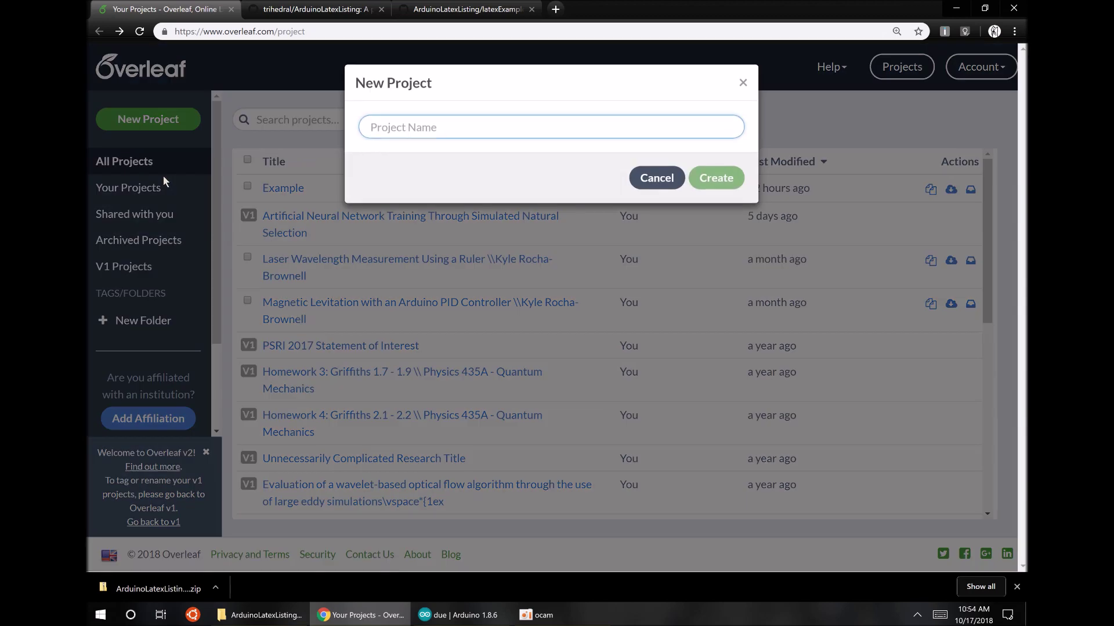
pyautogui.write('Pro')
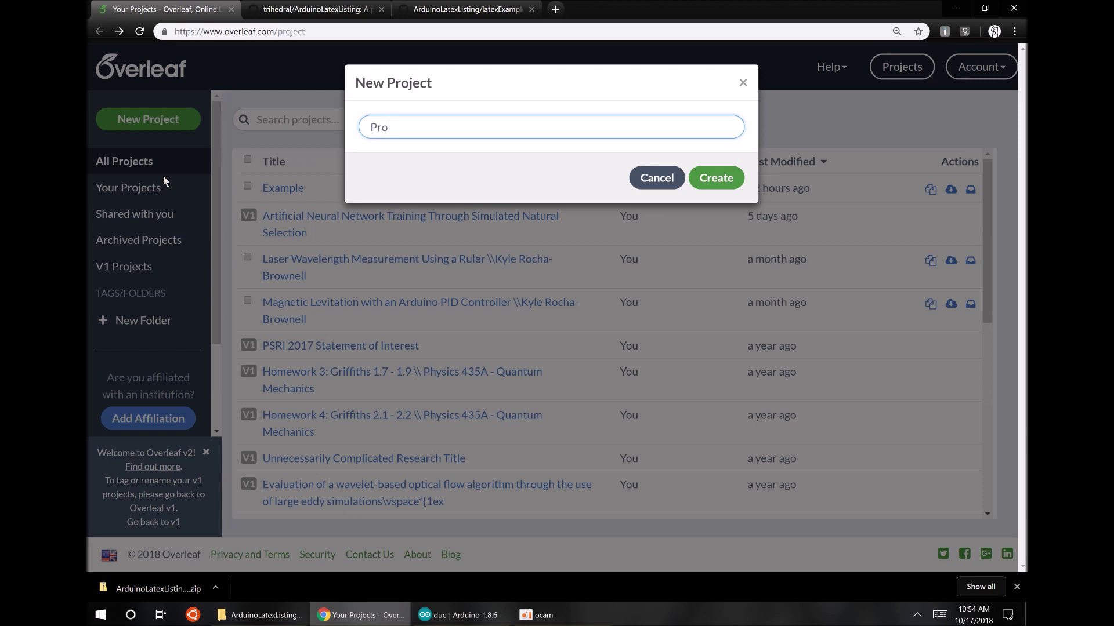
pyautogui.write('ject')
pyautogui.click(704, 176)
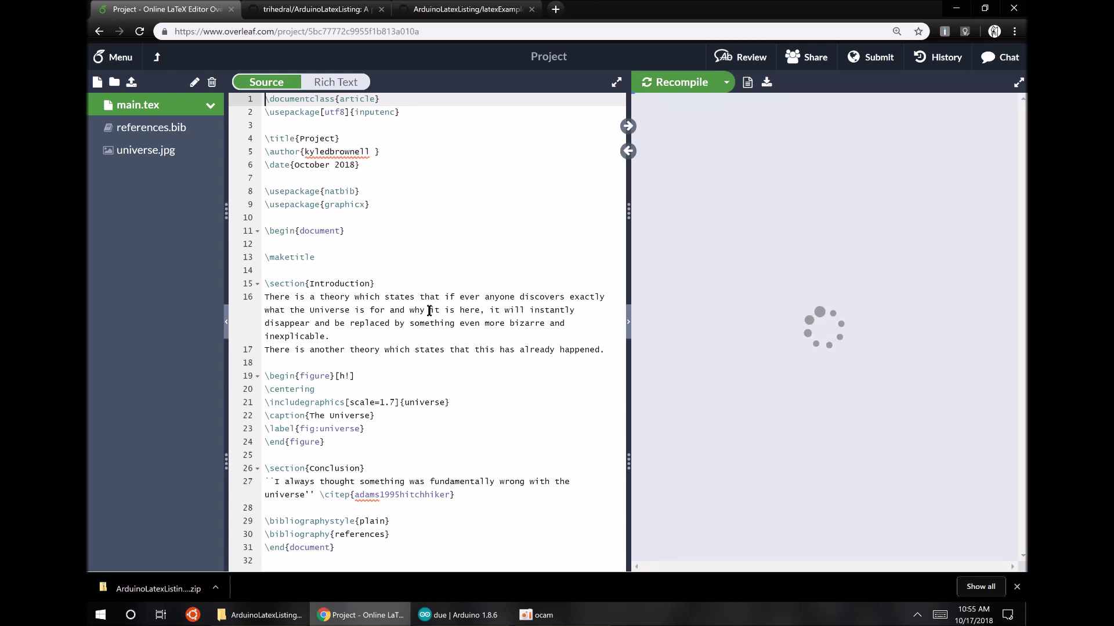
# Step: Upload arduinoLanguage.tex from Downloads > ArduinoLatexListing-master into the project
pyautogui.click(133, 87)
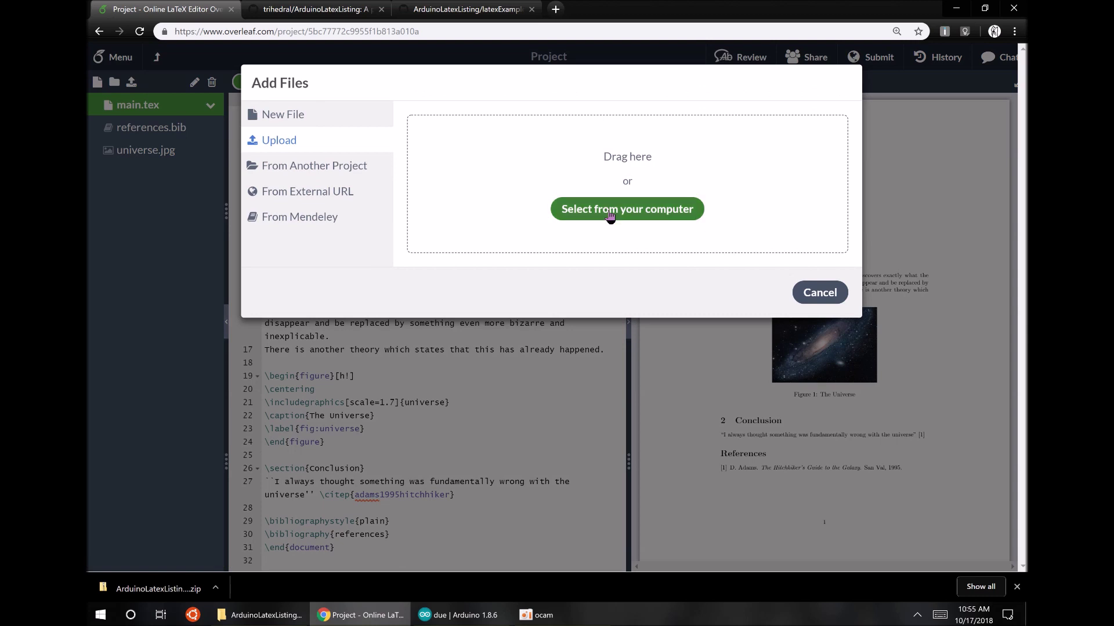
pyautogui.click(610, 216)
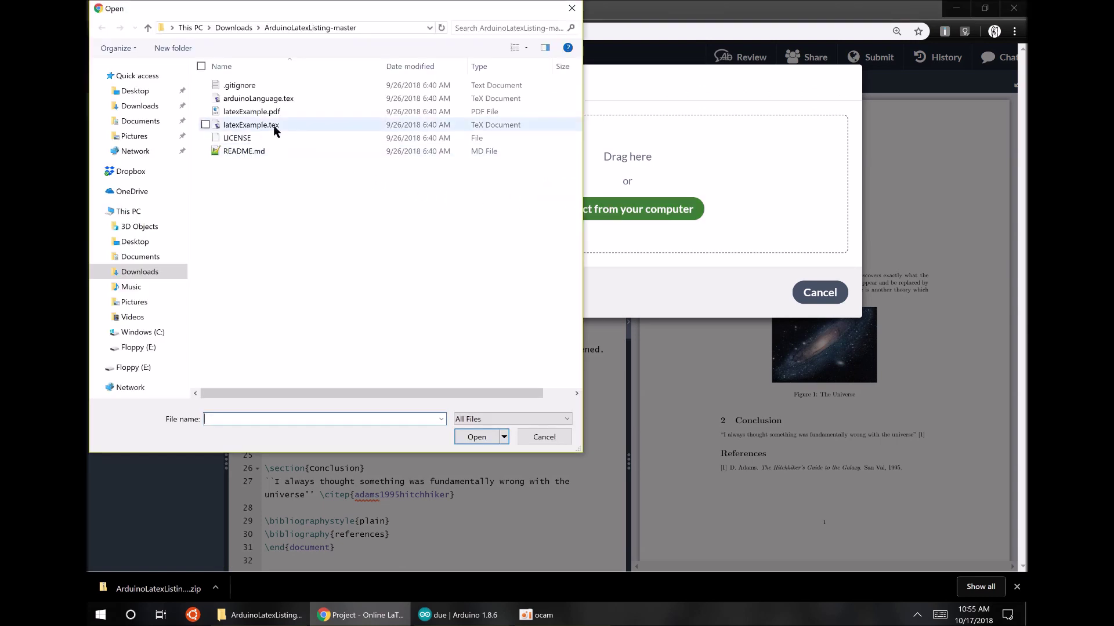
pyautogui.click(234, 29)
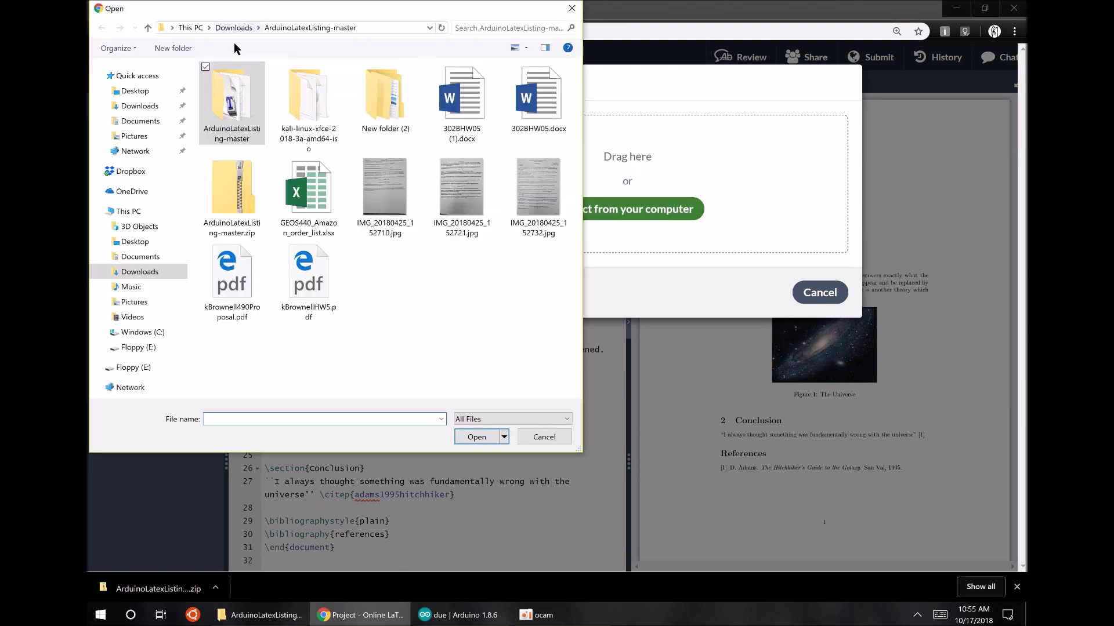
pyautogui.doubleClick(243, 115)
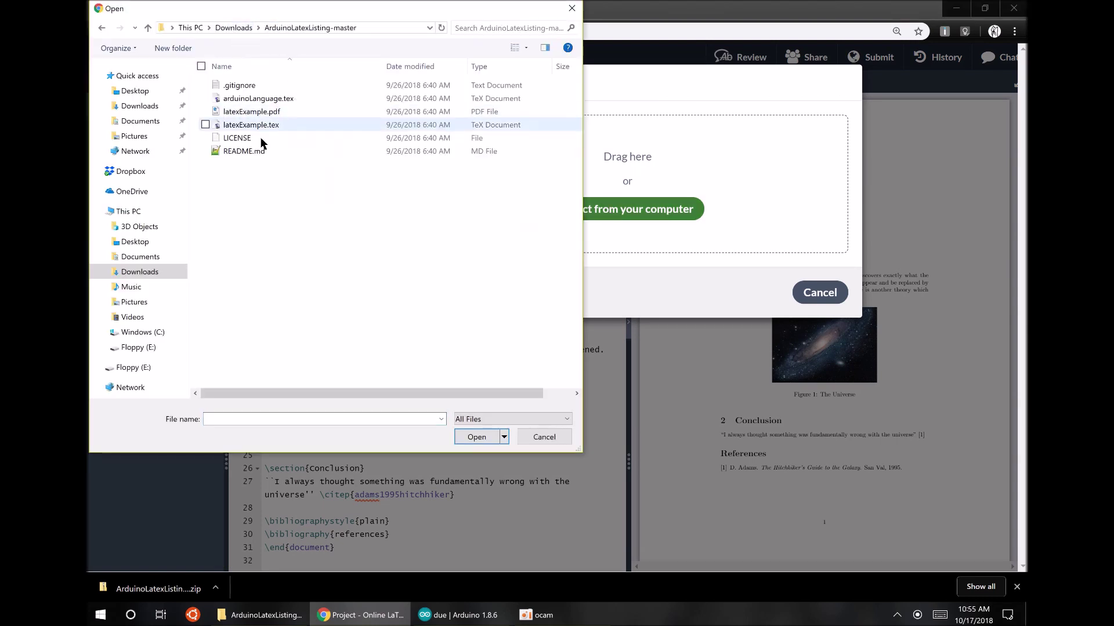
pyautogui.click(298, 99)
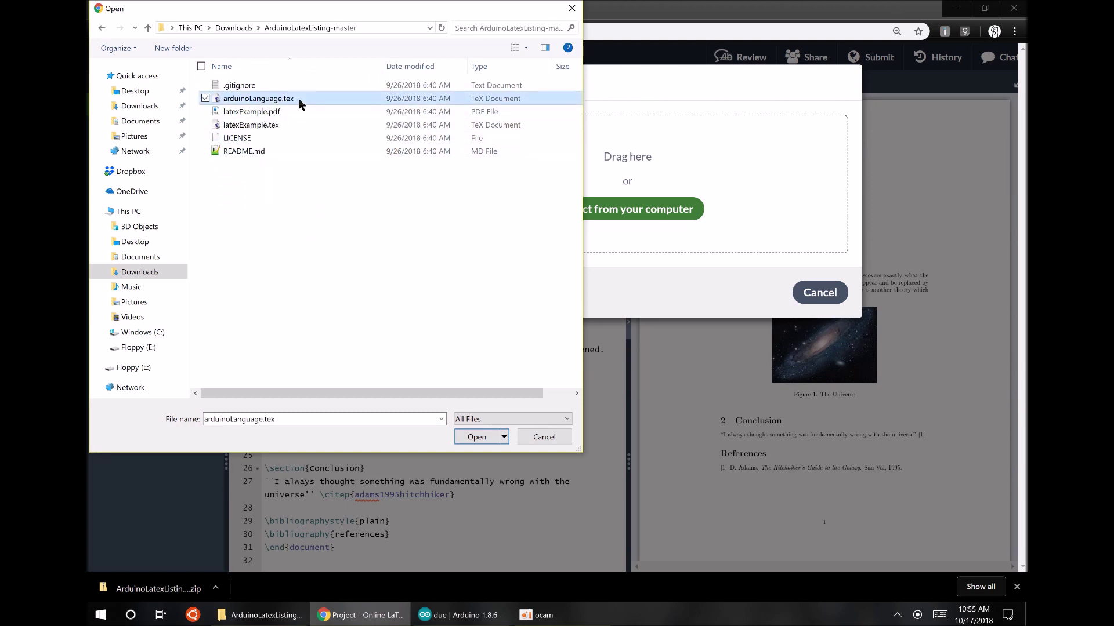
pyautogui.doubleClick(299, 99)
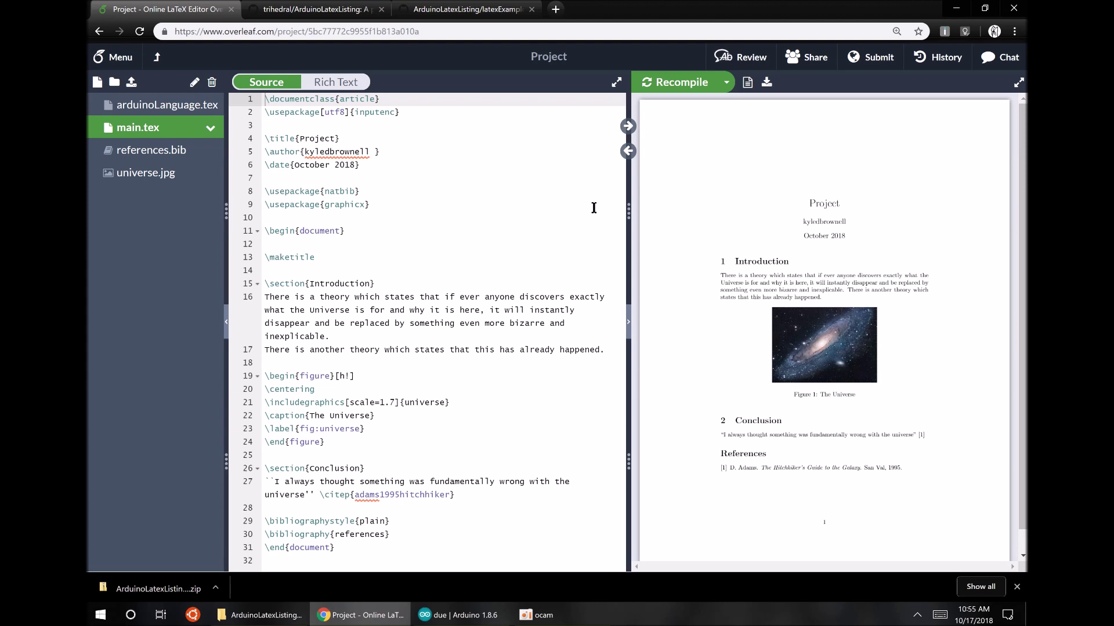
# Step: Compare arduinoLanguage.tex with main.tex, then go back to the GitHub repository
pyautogui.click(162, 106)
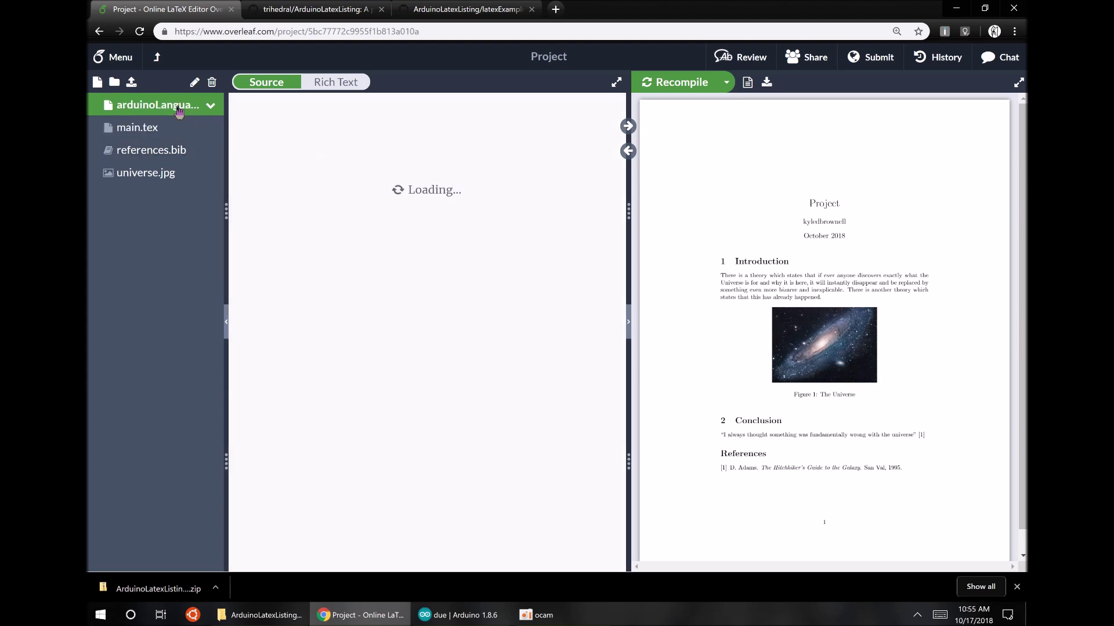
pyautogui.click(158, 132)
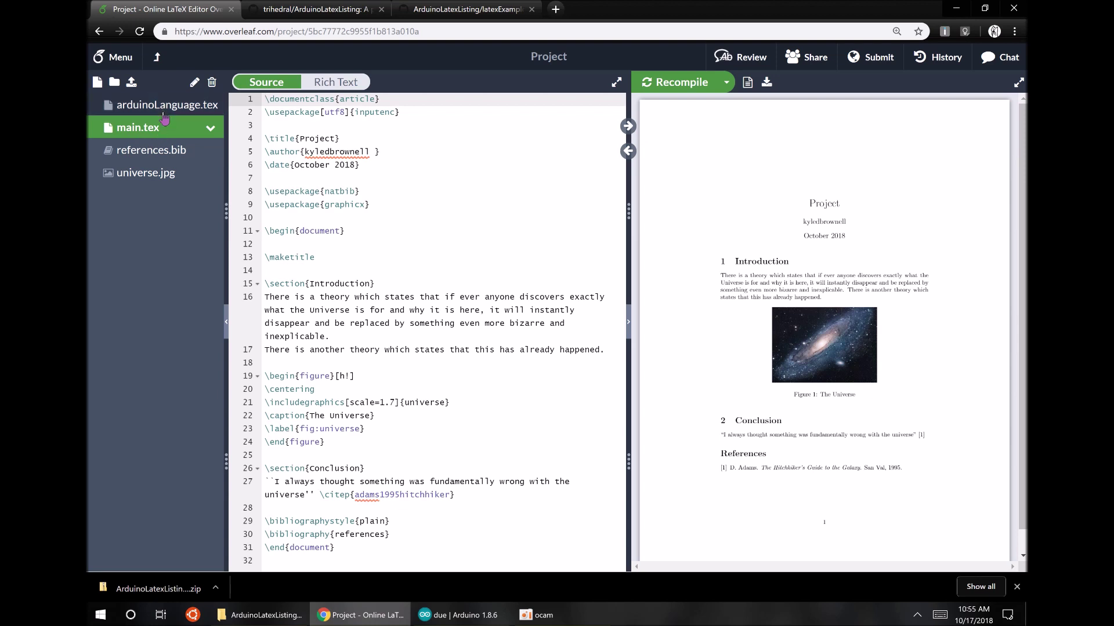
pyautogui.click(168, 110)
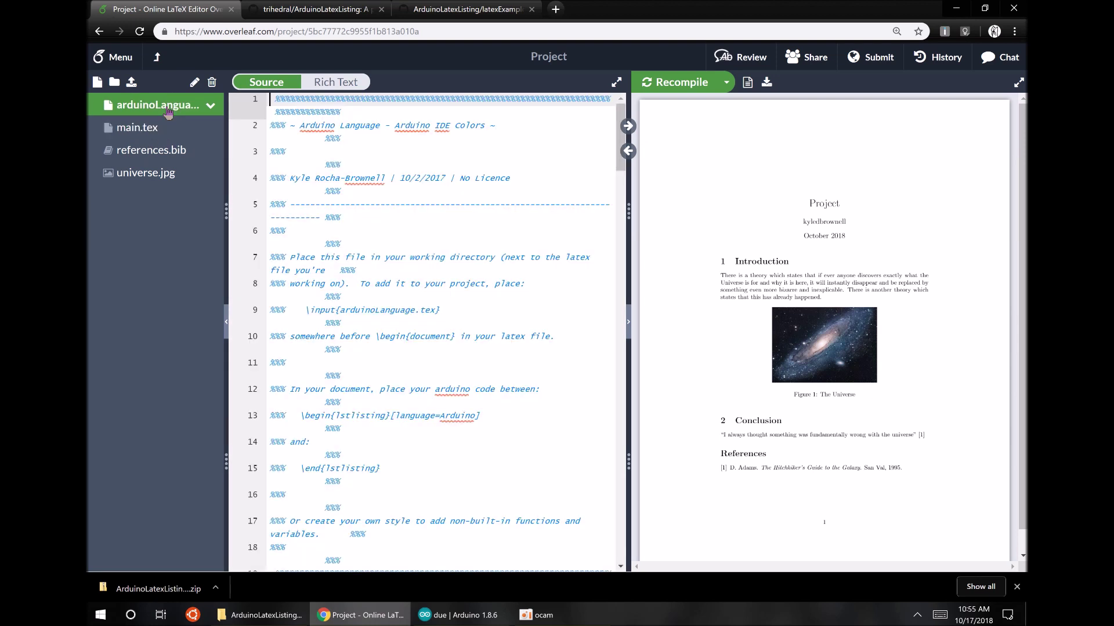
pyautogui.click(152, 130)
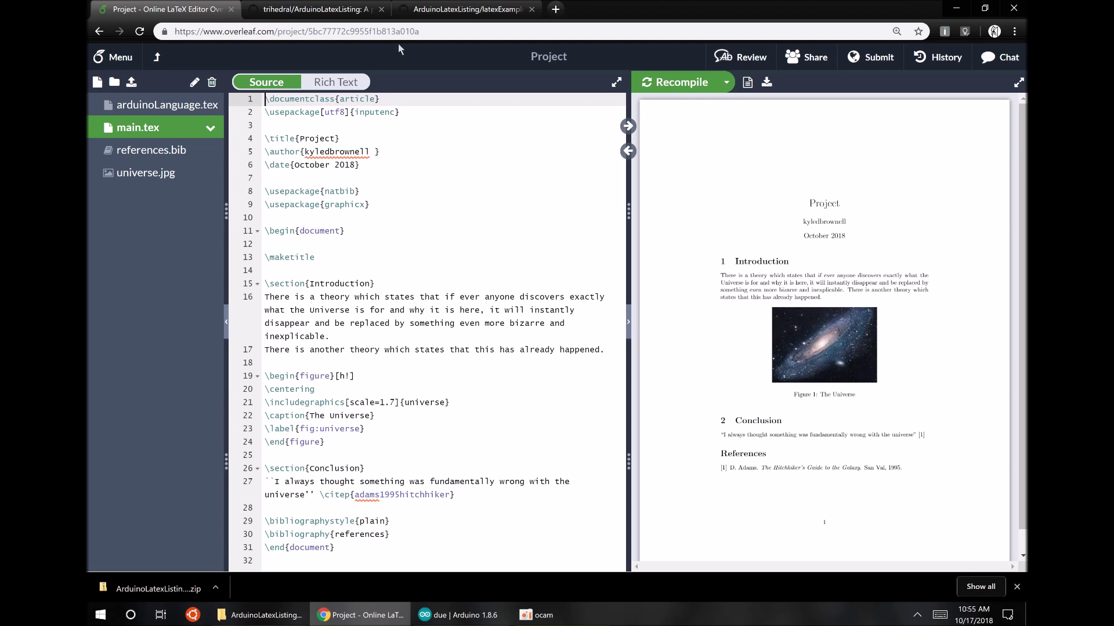
pyautogui.click(320, 11)
# Step: Open latexExample.tex on GitHub and review its listing-style preamble
pyautogui.scroll(-1, 206, 313)
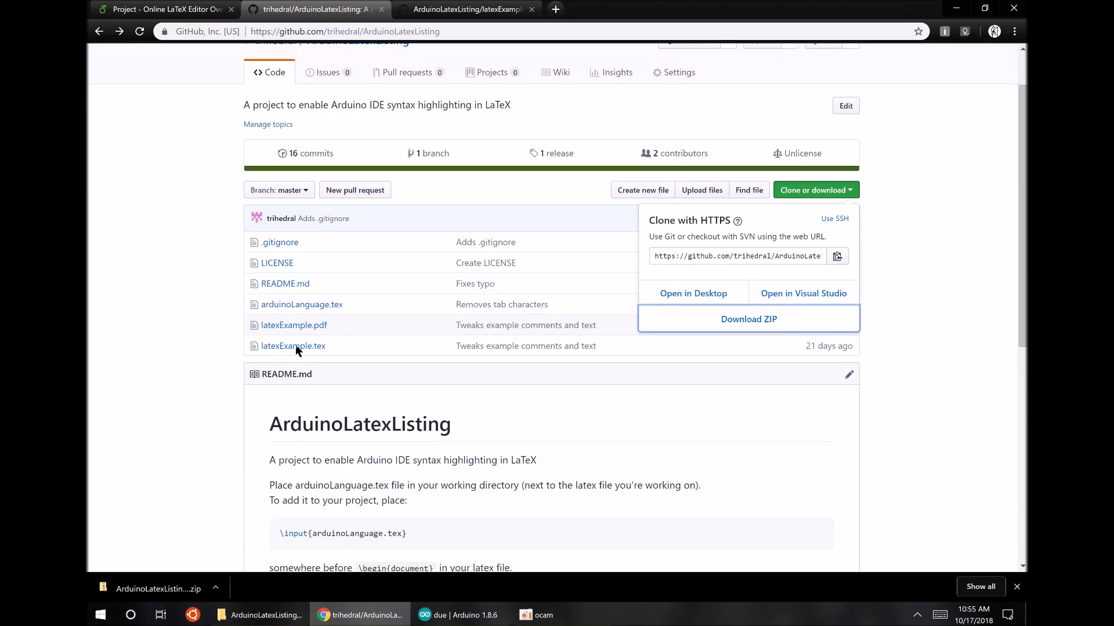
pyautogui.click(295, 346)
pyautogui.click(295, 345)
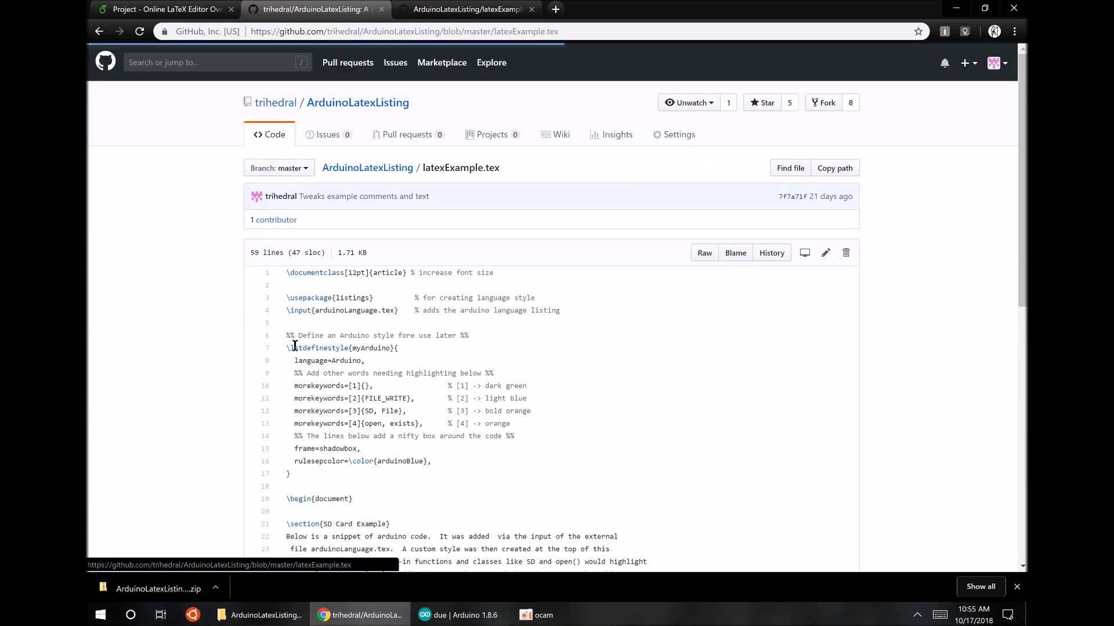
pyautogui.scroll(-2, 179, 388)
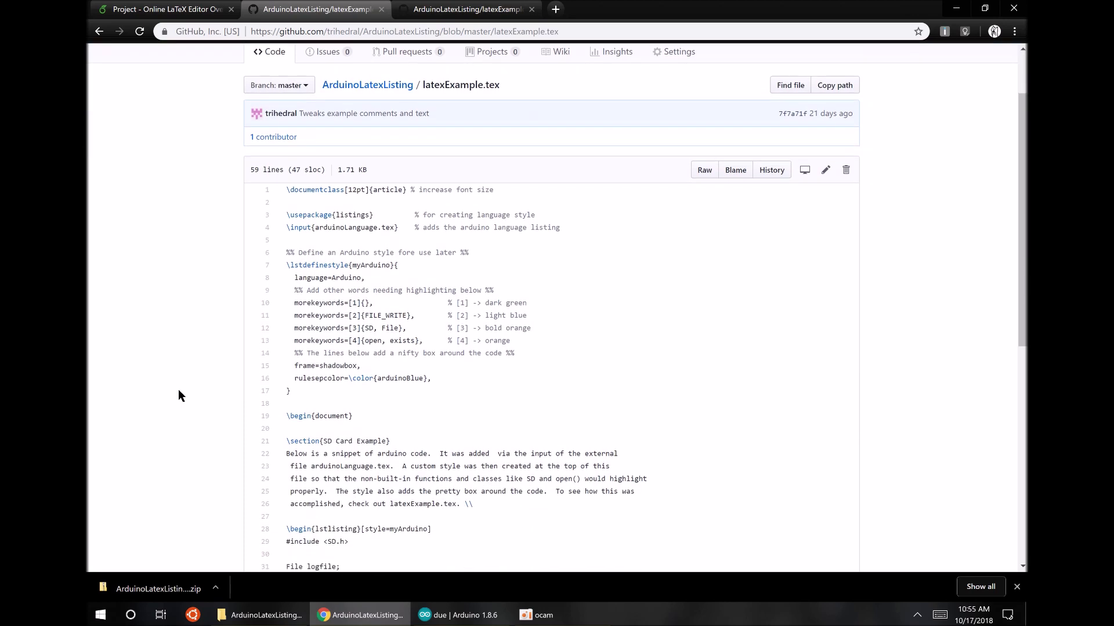
pyautogui.scroll(3, 341, 336)
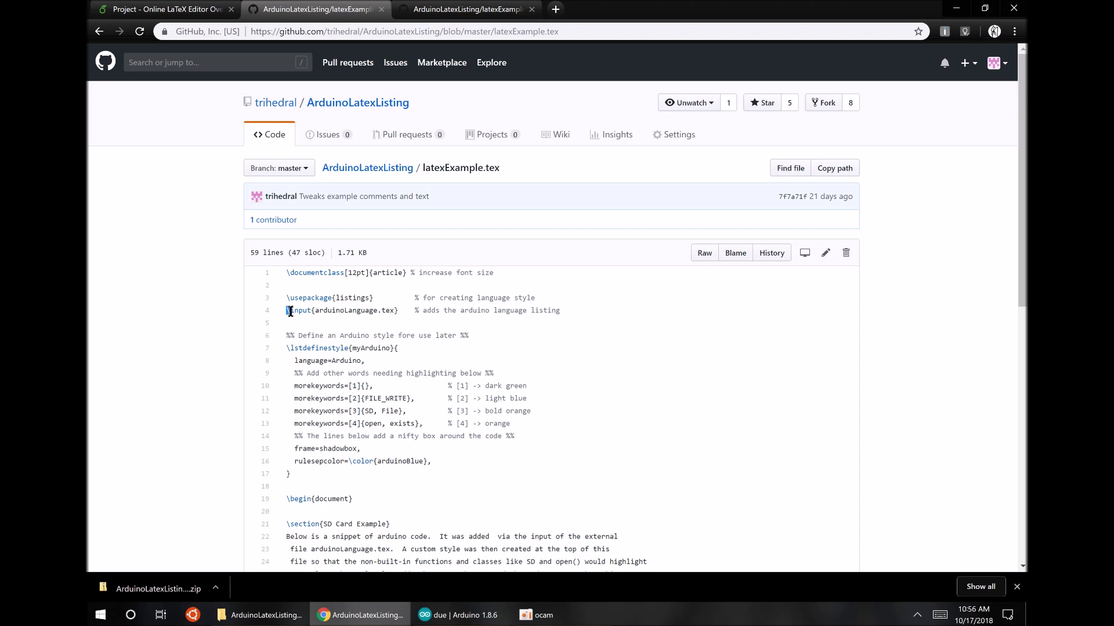
pyautogui.moveTo(290, 311); pyautogui.dragTo(574, 325)
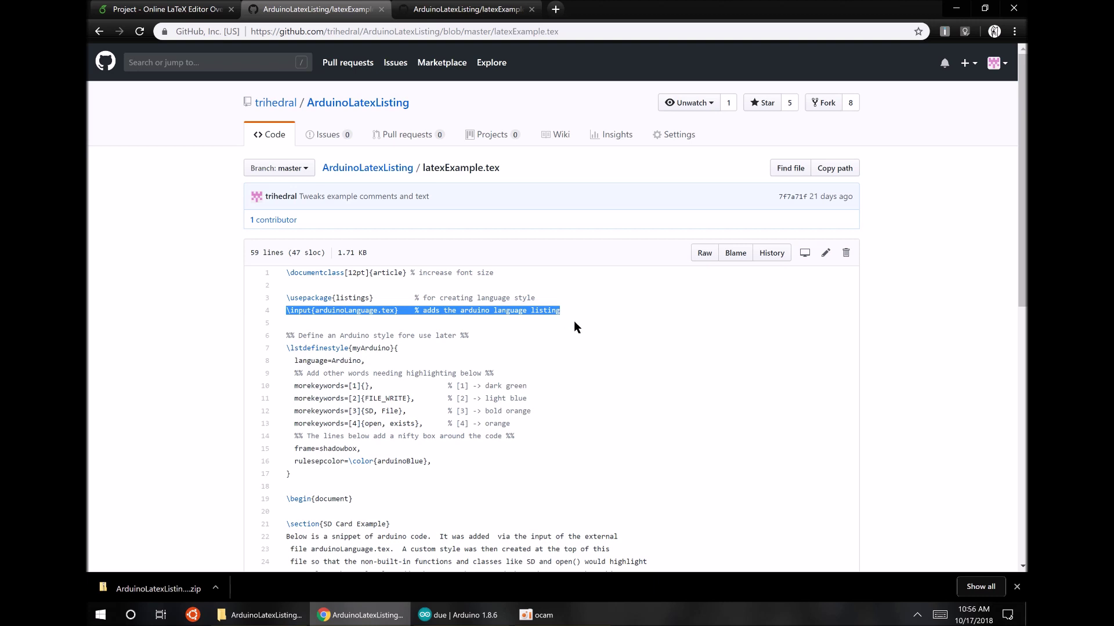
pyautogui.click(546, 348)
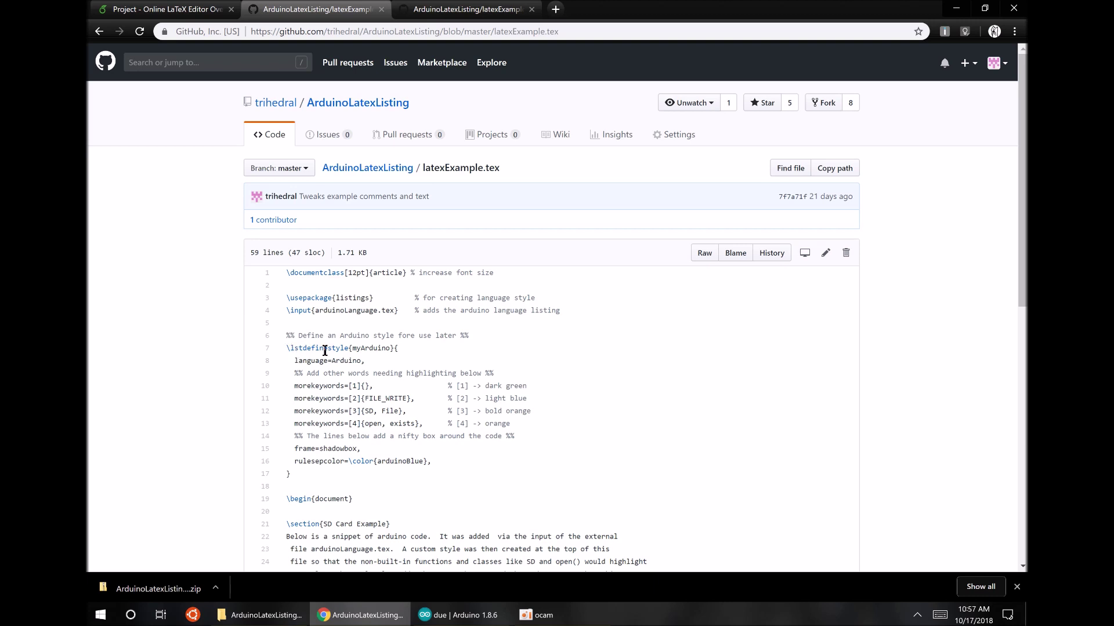
pyautogui.doubleClick(322, 399)
pyautogui.doubleClick(371, 399)
pyautogui.doubleClick(388, 411)
pyautogui.click(368, 412)
# Step: Copy lines 4–17 of latexExample.tex and return to Overleaf
pyautogui.moveTo(296, 475); pyautogui.dragTo(279, 316)
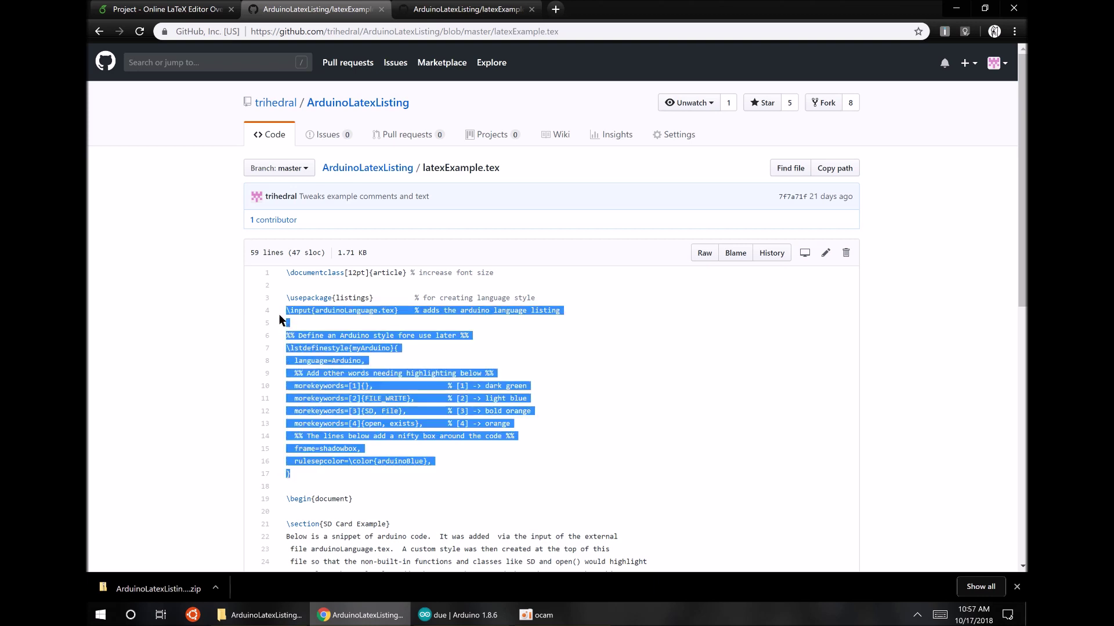
pyautogui.rightClick(307, 335)
pyautogui.click(325, 347)
pyautogui.click(179, 11)
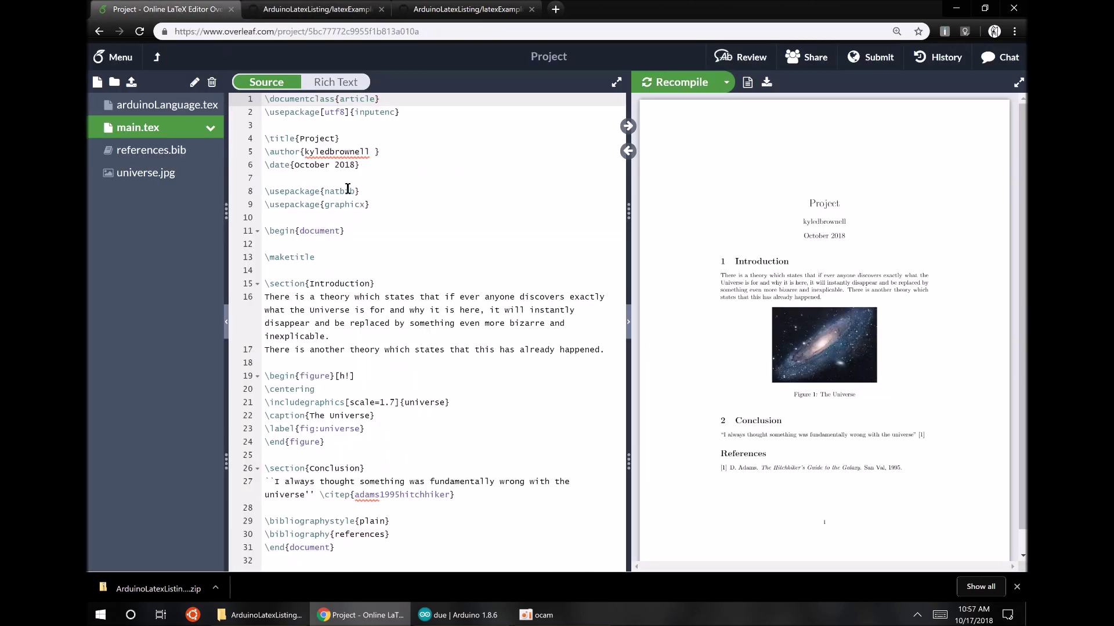
# Step: Paste the \input{arduinoLanguage.tex} line and myArduino style block at line 10 of main.tex
pyautogui.click(350, 217)
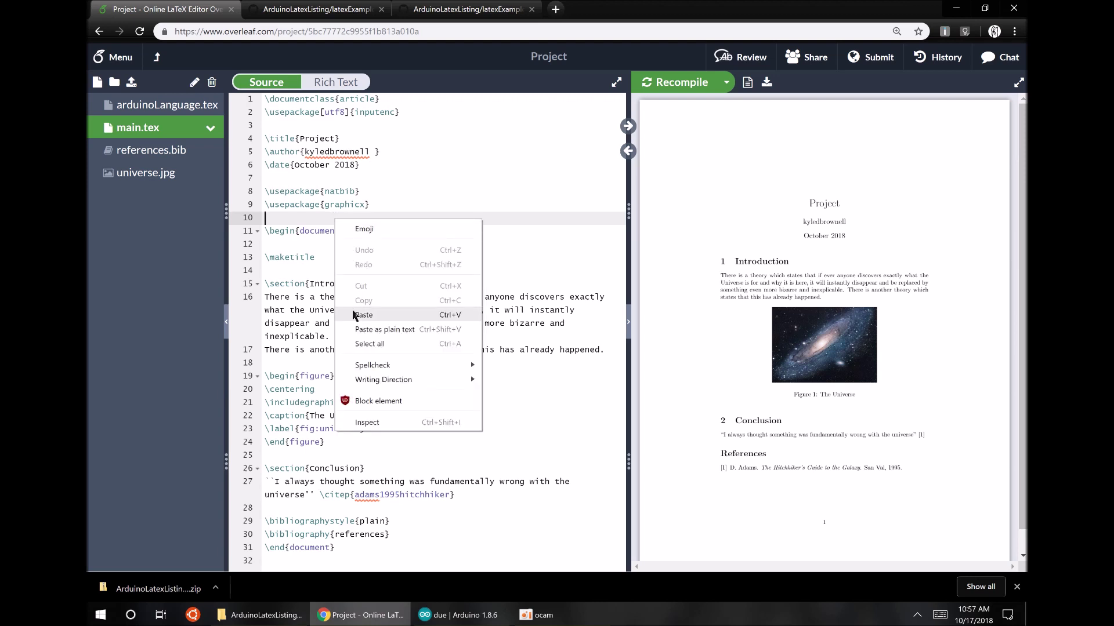
pyautogui.click(353, 315)
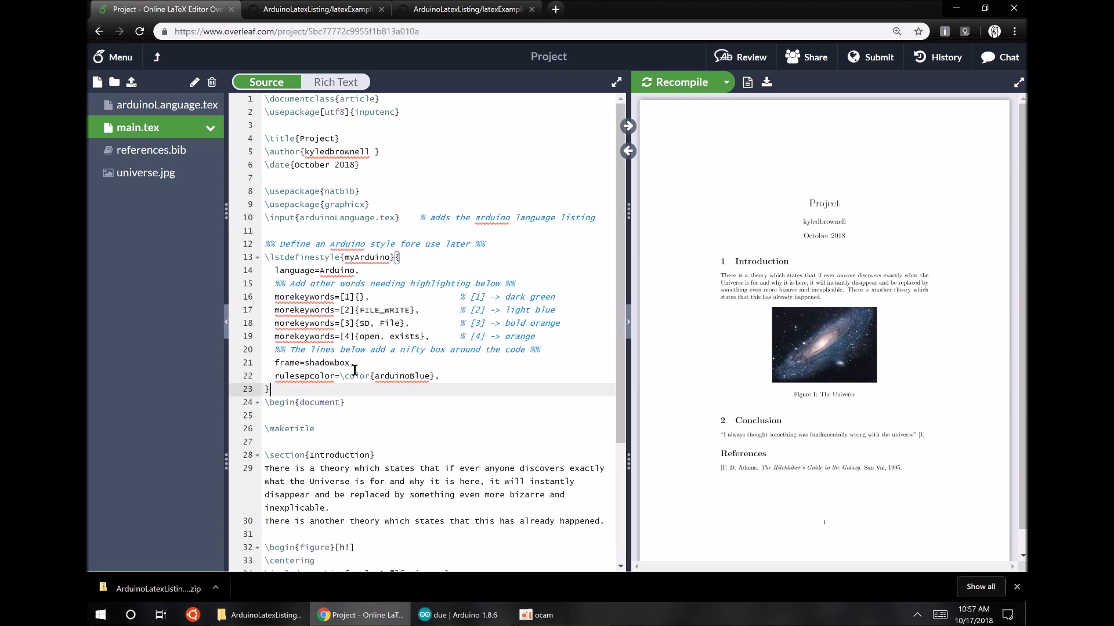
pyautogui.press('Return')
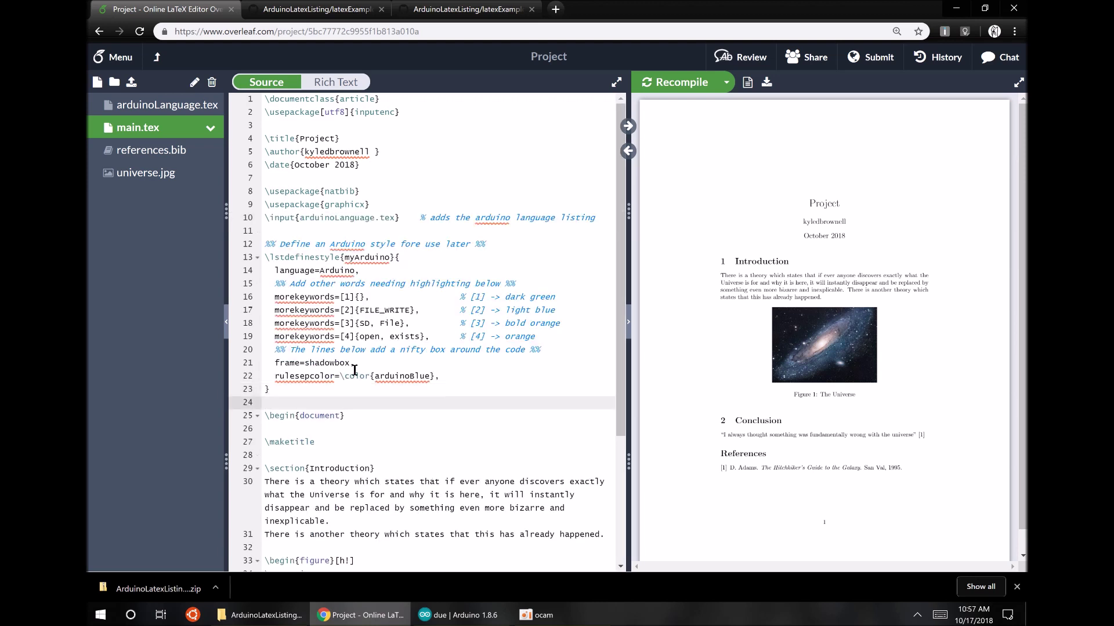
pyautogui.tripleClick(364, 218)
pyautogui.click(346, 271)
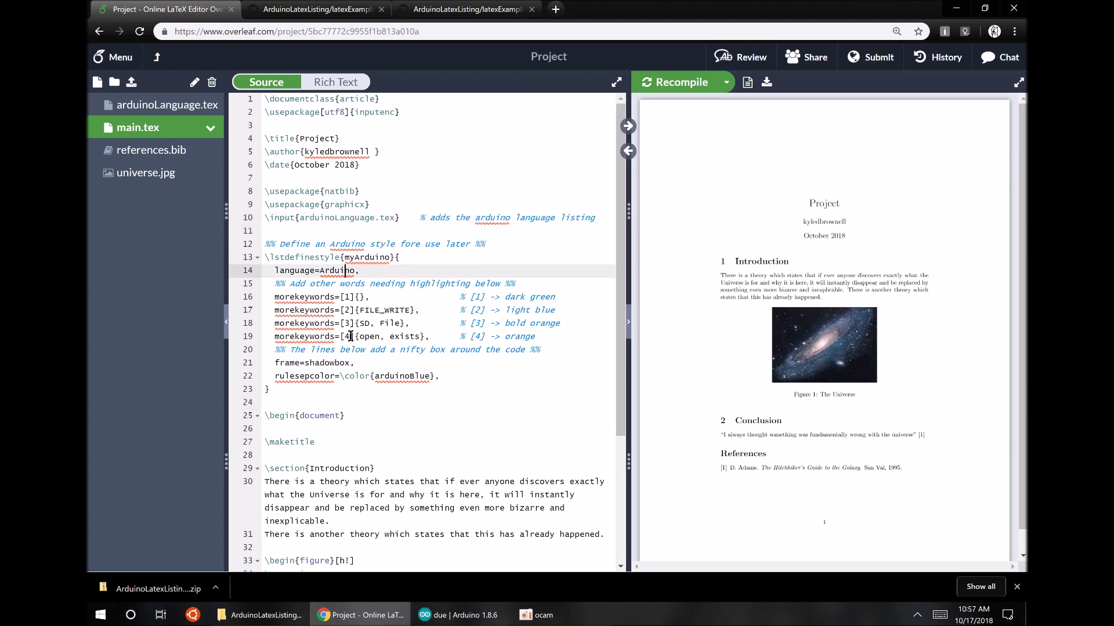
# Step: Add blank lines after the Introduction paragraph at line 31
pyautogui.scroll(-3, 364, 360)
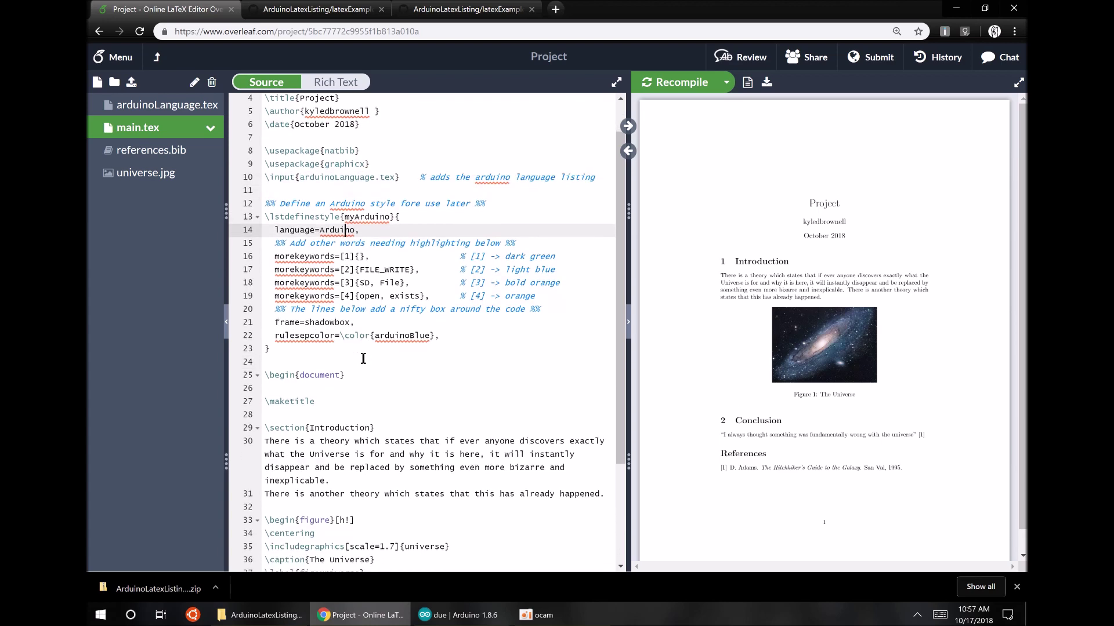
pyautogui.scroll(-2, 363, 360)
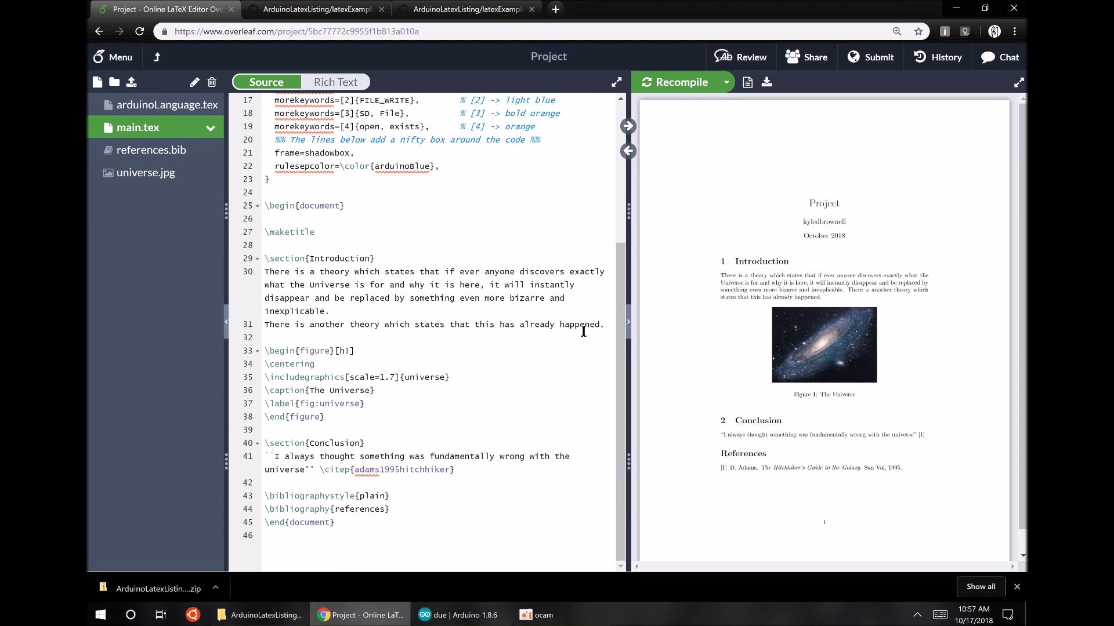
pyautogui.click(606, 325)
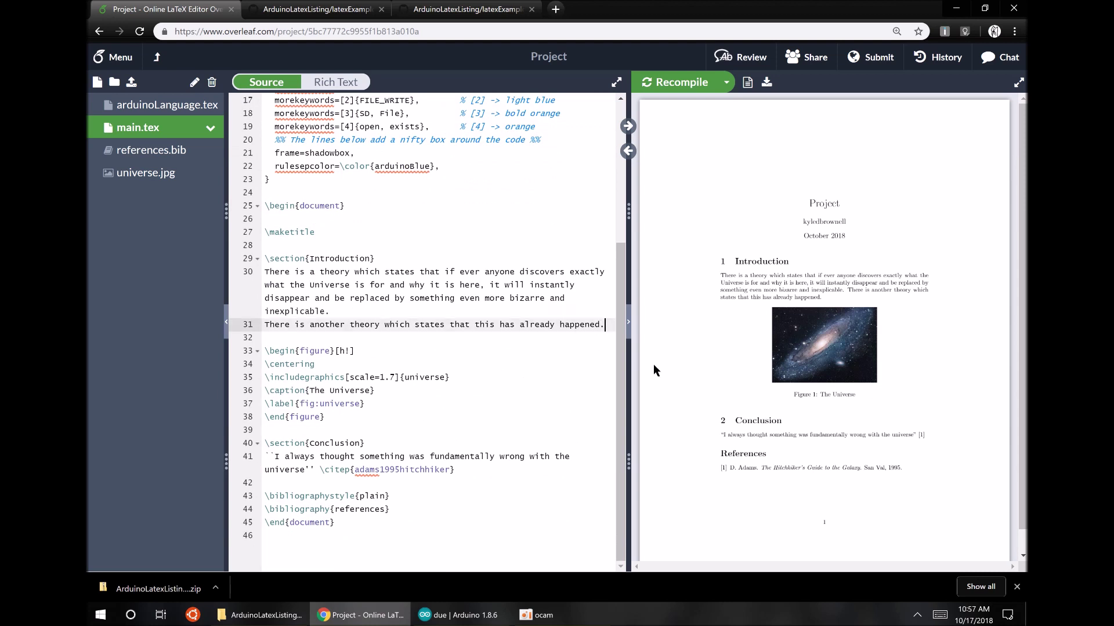
pyautogui.press('Return')
pyautogui.press('Return')
pyautogui.press('Return')
pyautogui.press('Up')
pyautogui.press('Up')
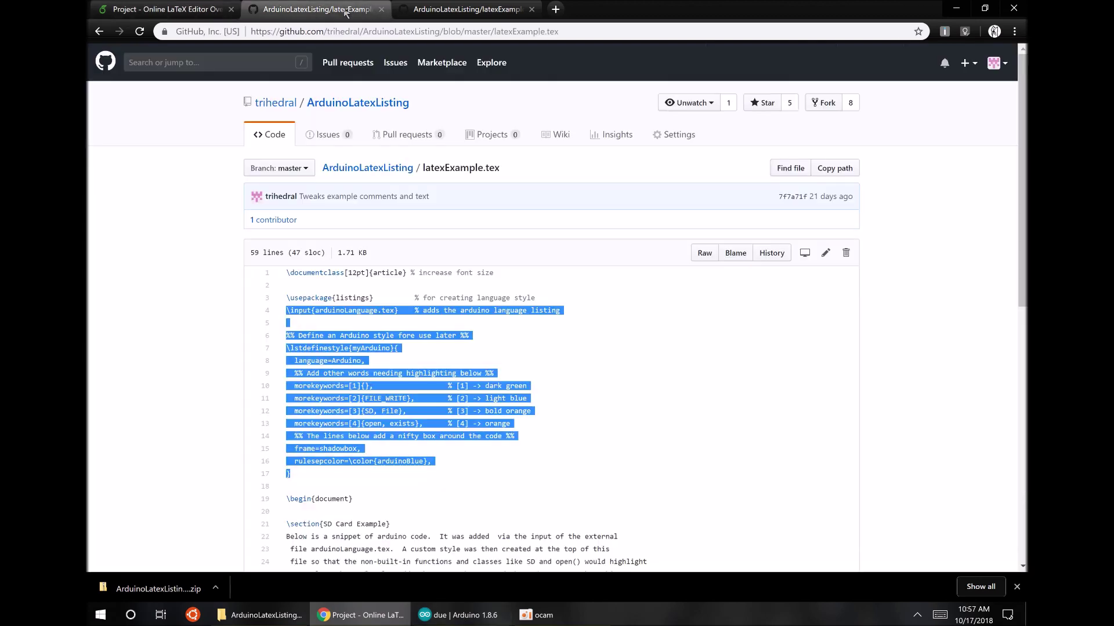
# Step: Copy the \begin{lstlisting}[style=myArduino] line from line 28 of latexExample.tex
pyautogui.click(314, 9)
pyautogui.scroll(-4, 486, 460)
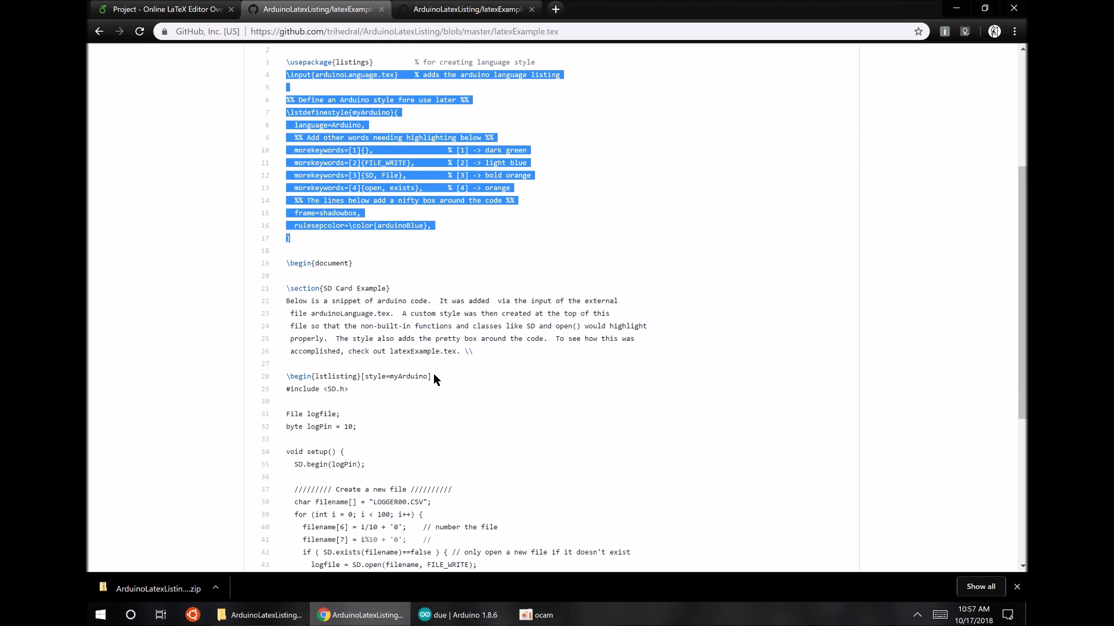
pyautogui.moveTo(443, 377); pyautogui.dragTo(286, 376)
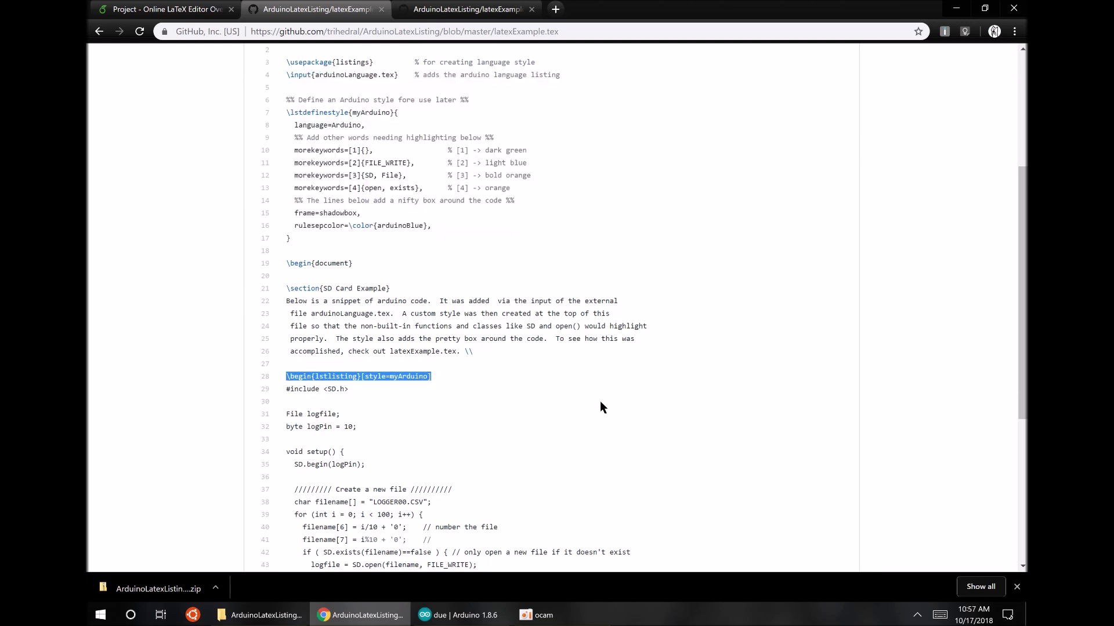
pyautogui.click(192, 9)
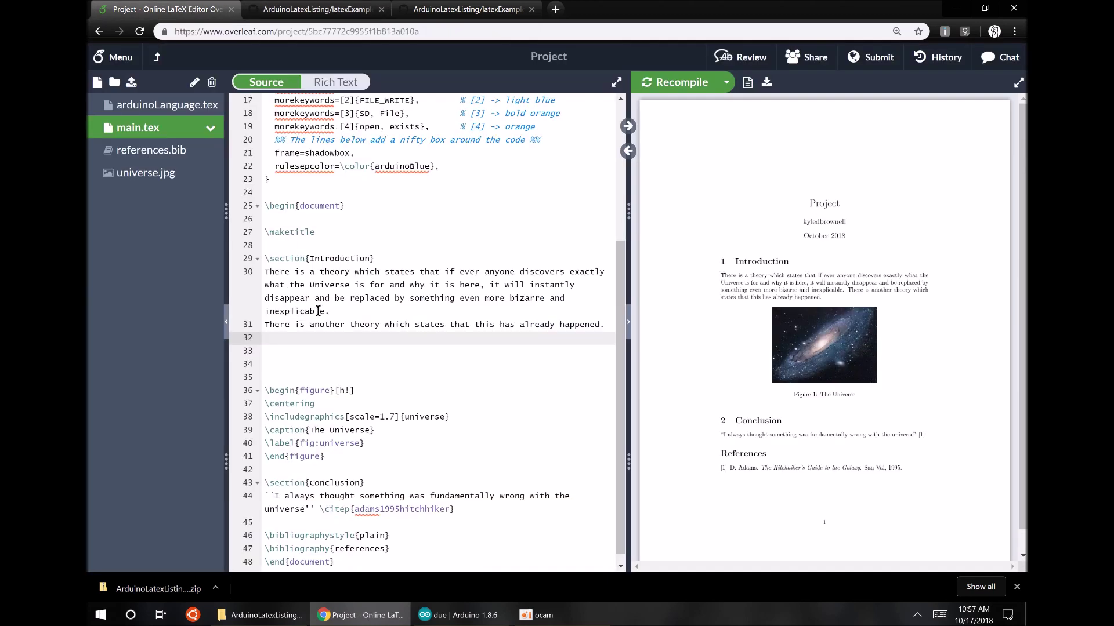
# Step: Paste \begin{lstlisting}[style=myArduino] on line 32 and close it with \end{lstlisting}
pyautogui.hotkey('ctrl', 'v')
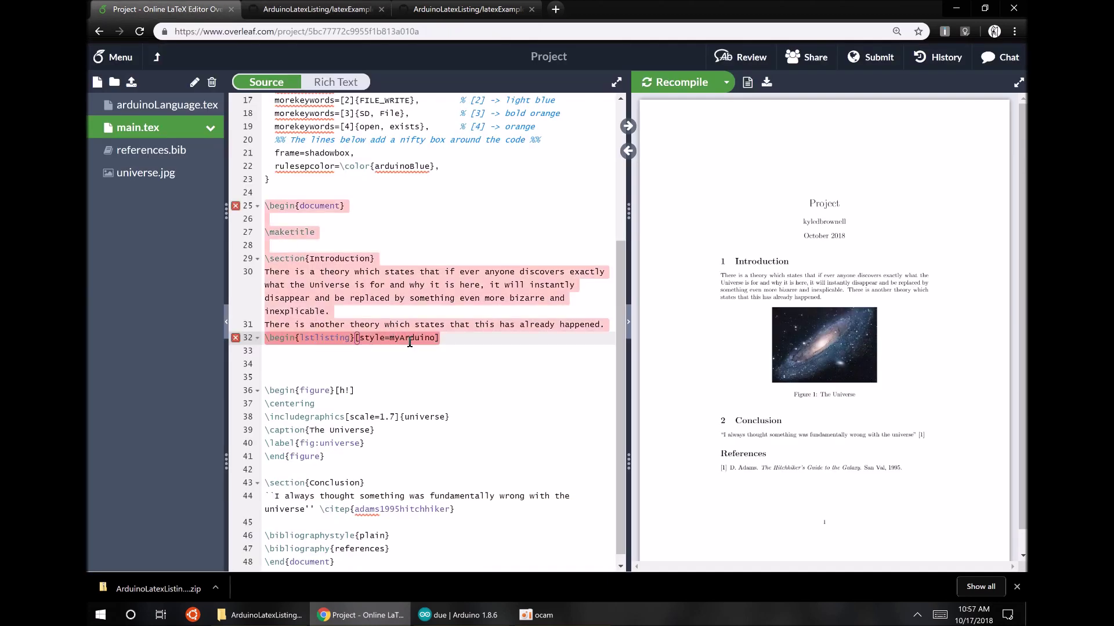
pyautogui.moveTo(436, 338); pyautogui.dragTo(390, 338)
pyautogui.scroll(1, 457, 338)
pyautogui.scroll(4, 457, 338)
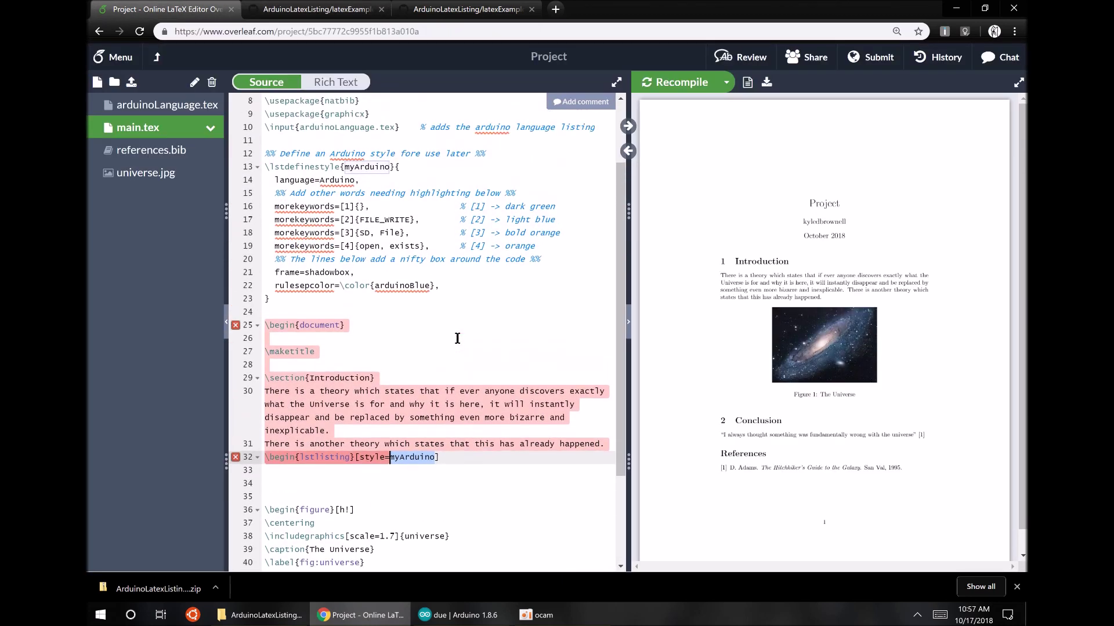
pyautogui.doubleClick(375, 169)
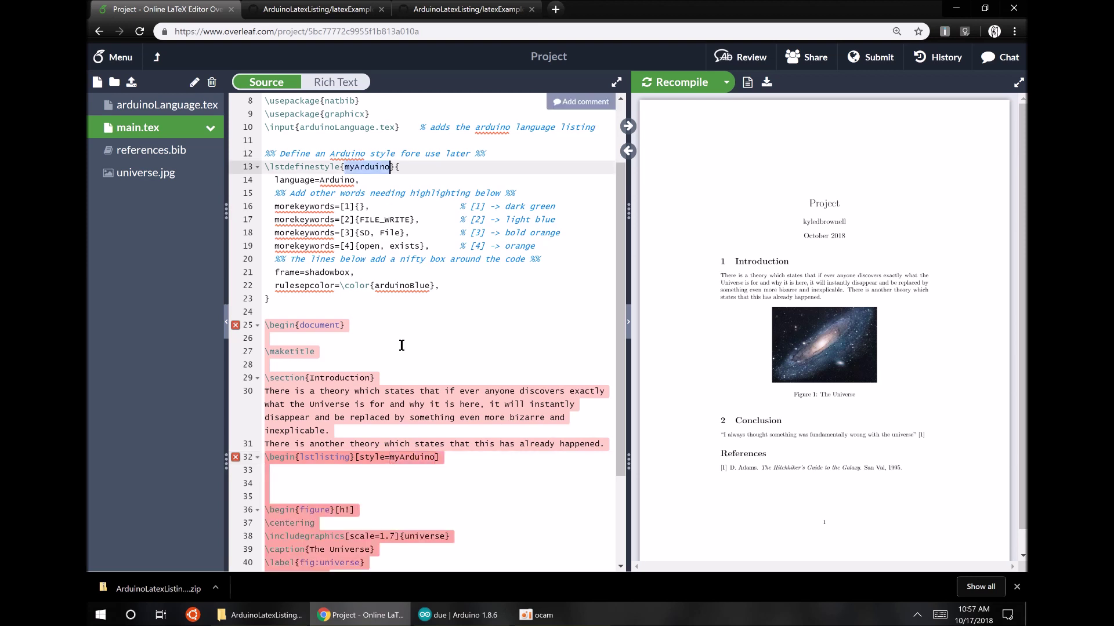
pyautogui.click(457, 458)
pyautogui.press('Return')
pyautogui.press('Return')
pyautogui.scroll(-1, 457, 455)
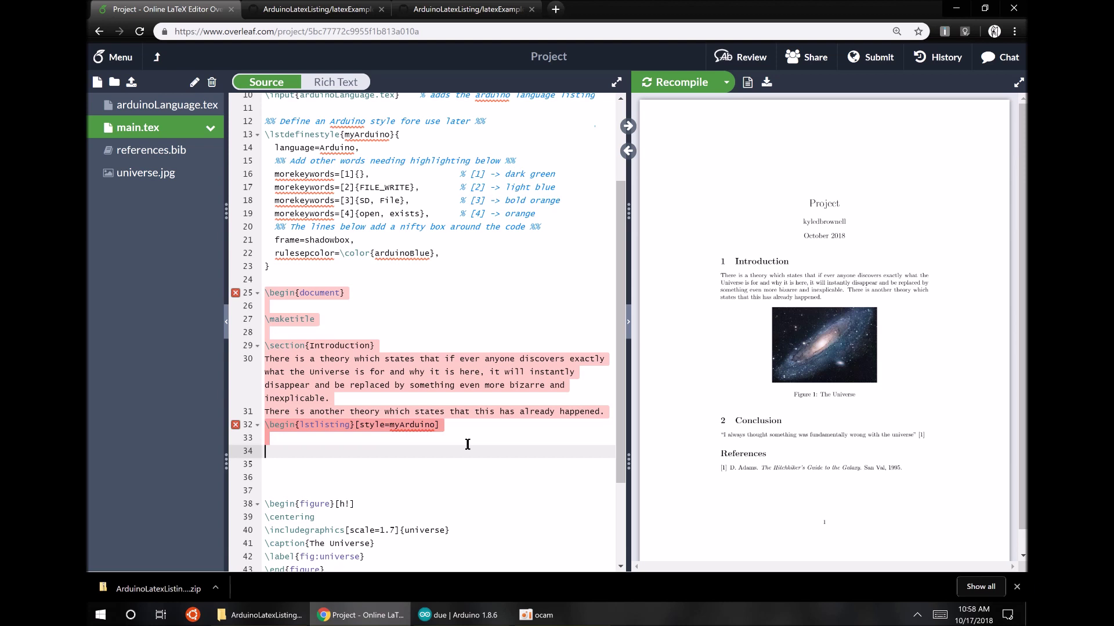
pyautogui.write('\\end')
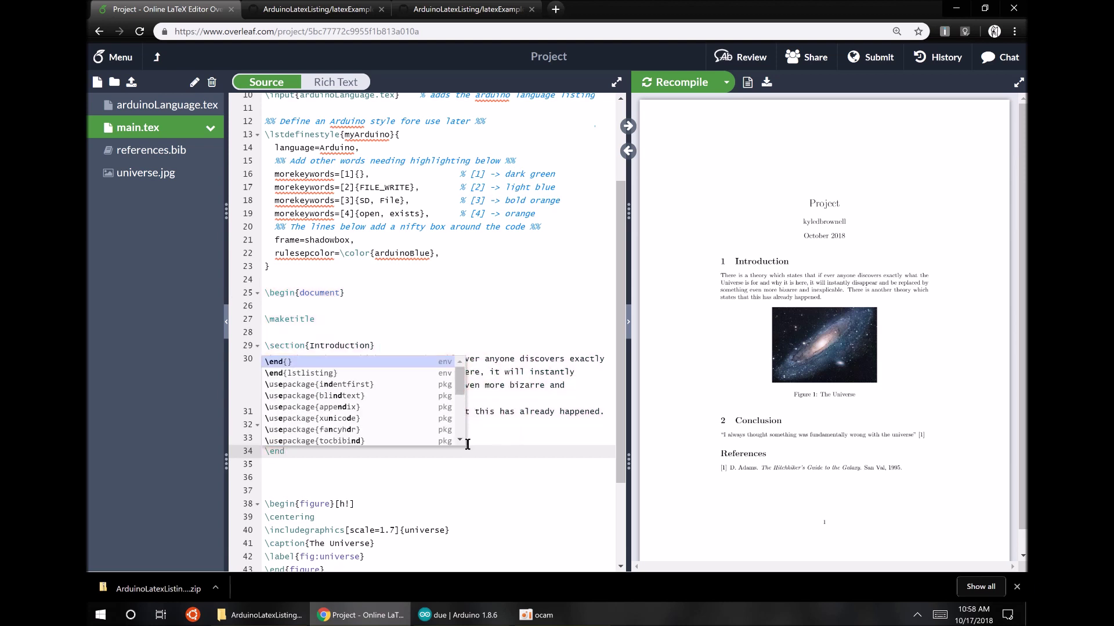
pyautogui.click(350, 374)
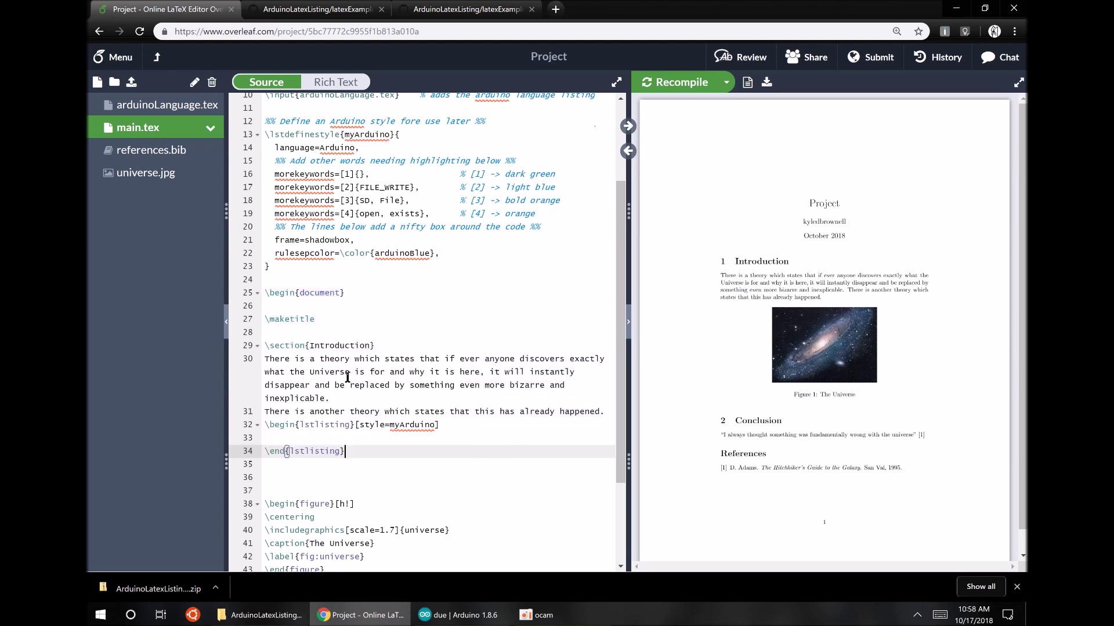
pyautogui.click(360, 436)
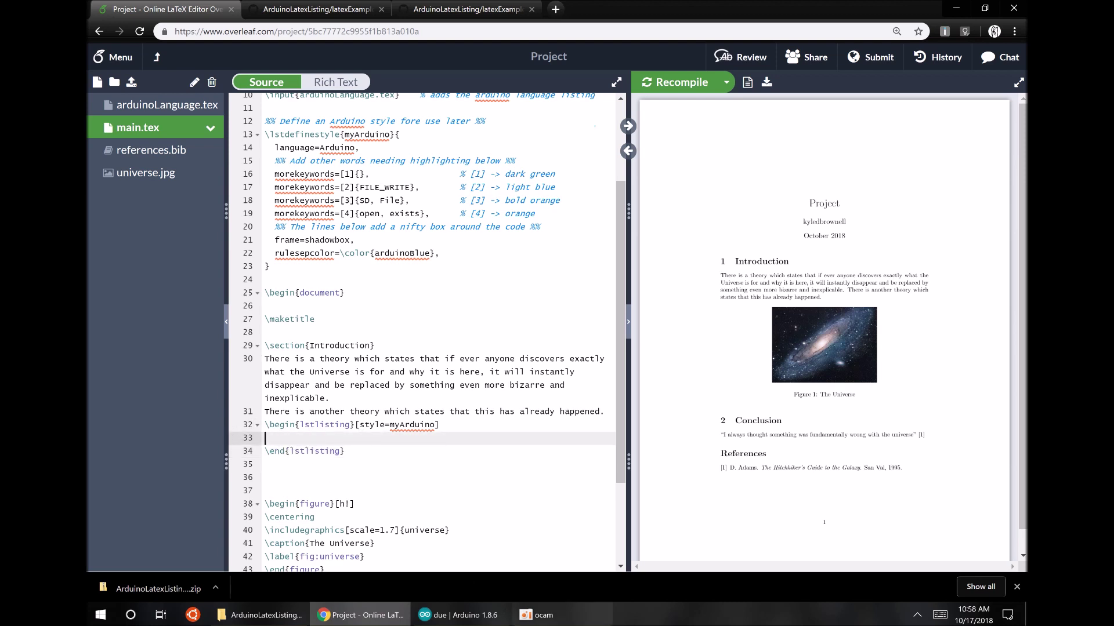
# Step: Select the entire Arduino sketch, then place the caret on empty line 33 in Overleaf
pyautogui.click(453, 615)
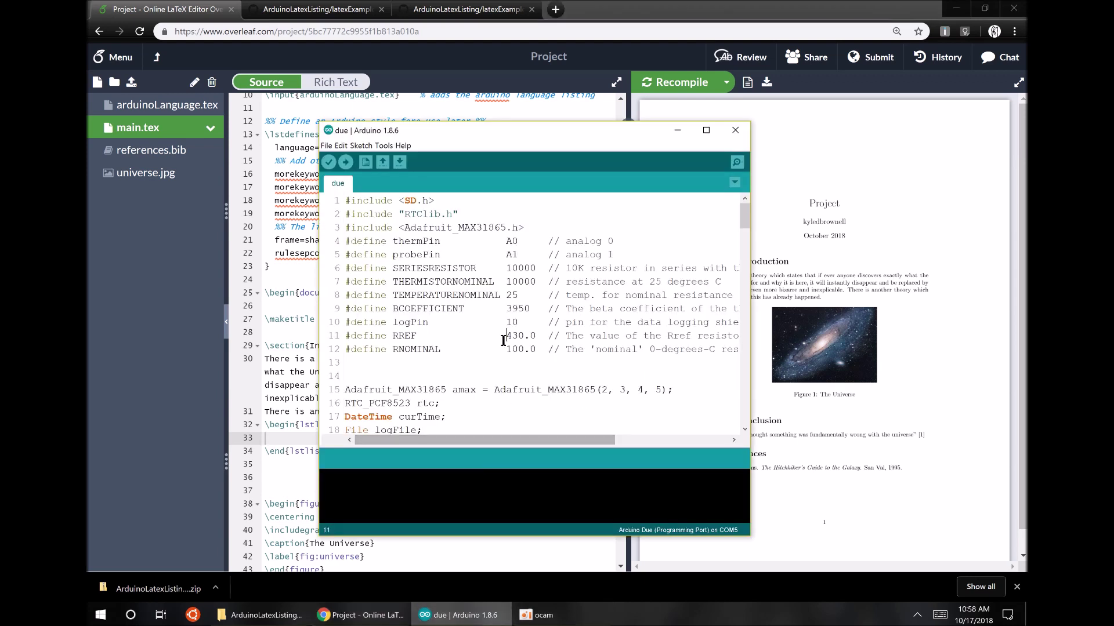
pyautogui.hotkey('ctrl', 'a')
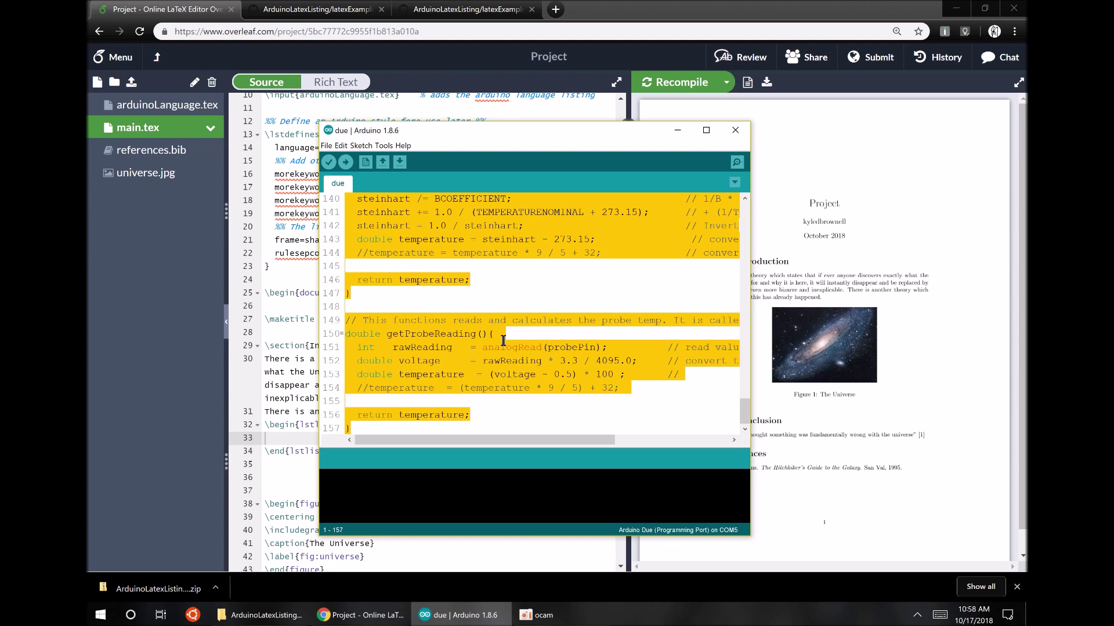
pyautogui.click(311, 387)
pyautogui.click(294, 439)
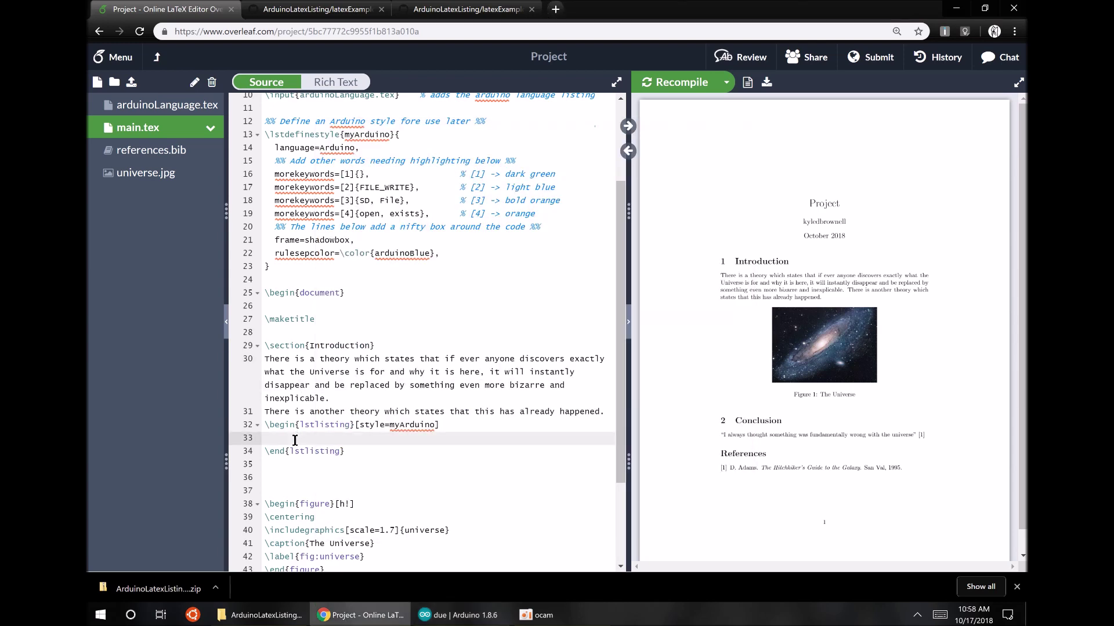
# Step: Paste the Arduino sketch, #include <SD.h> through getProbeReading(), into the listing at line 33
pyautogui.hotkey('ctrl', 'v')
pyautogui.scroll(-1, 342, 522)
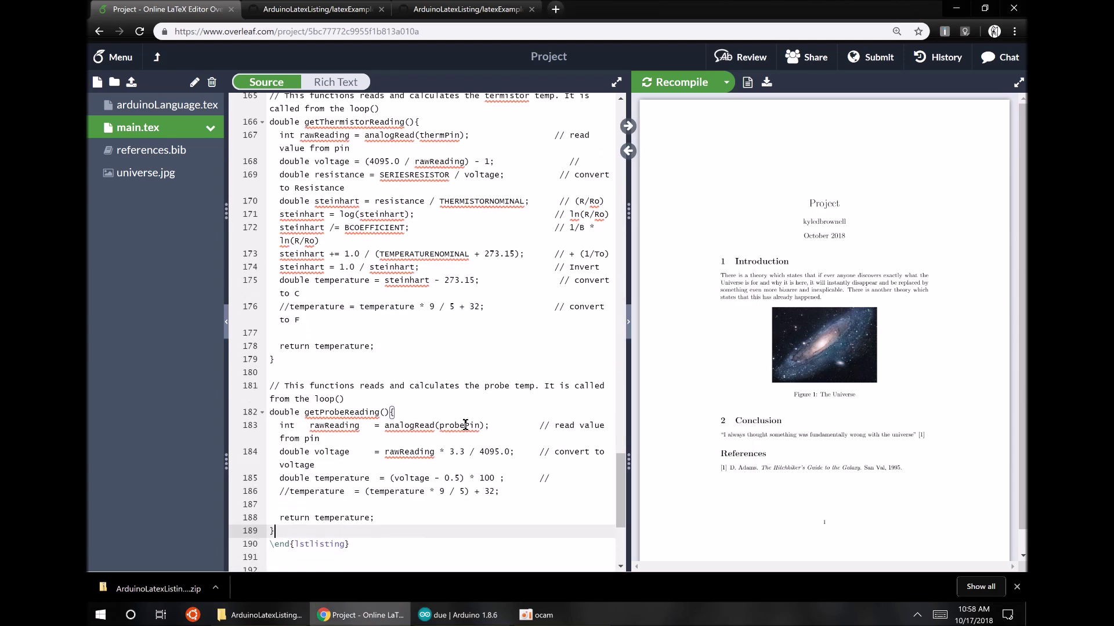
pyautogui.moveTo(292, 522); pyautogui.dragTo(268, 524)
pyautogui.scroll(20, 436, 400)
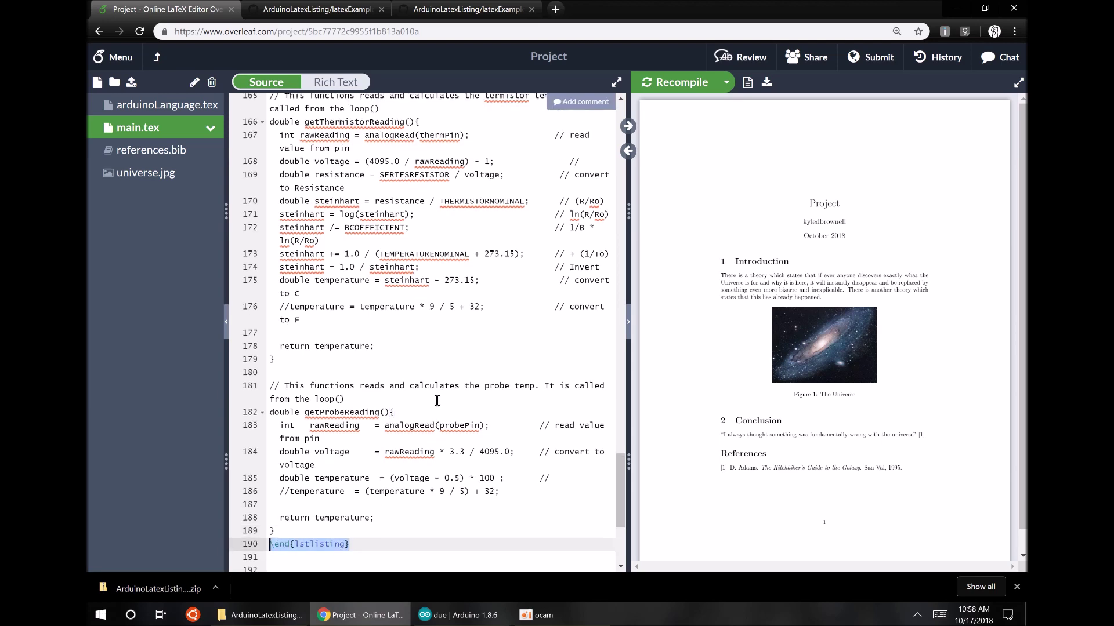
pyautogui.scroll(17, 437, 400)
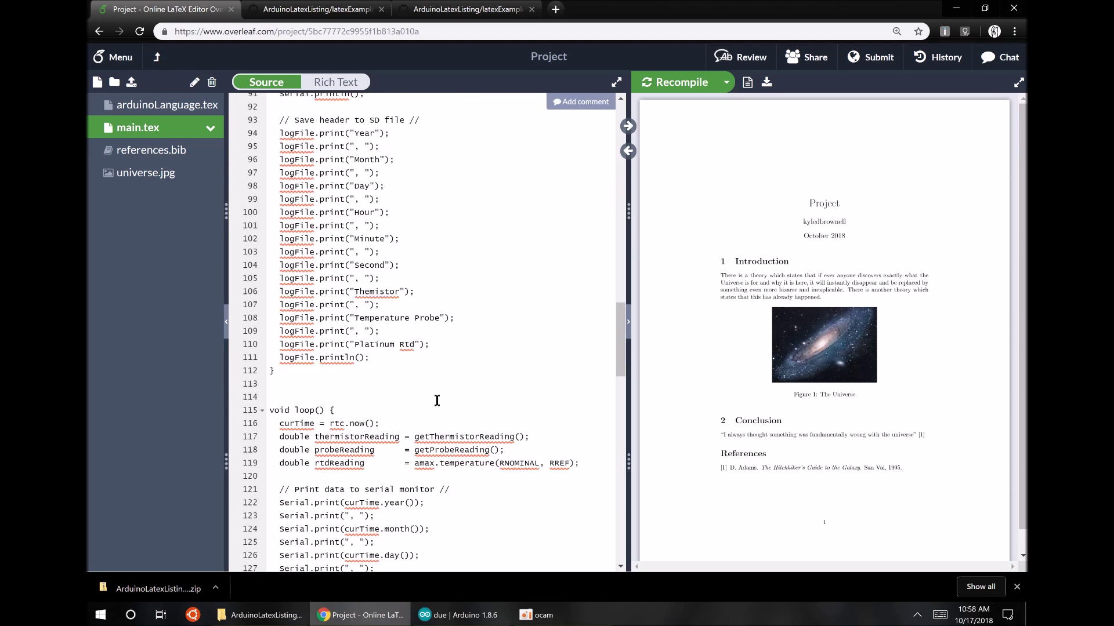
pyautogui.scroll(10, 437, 400)
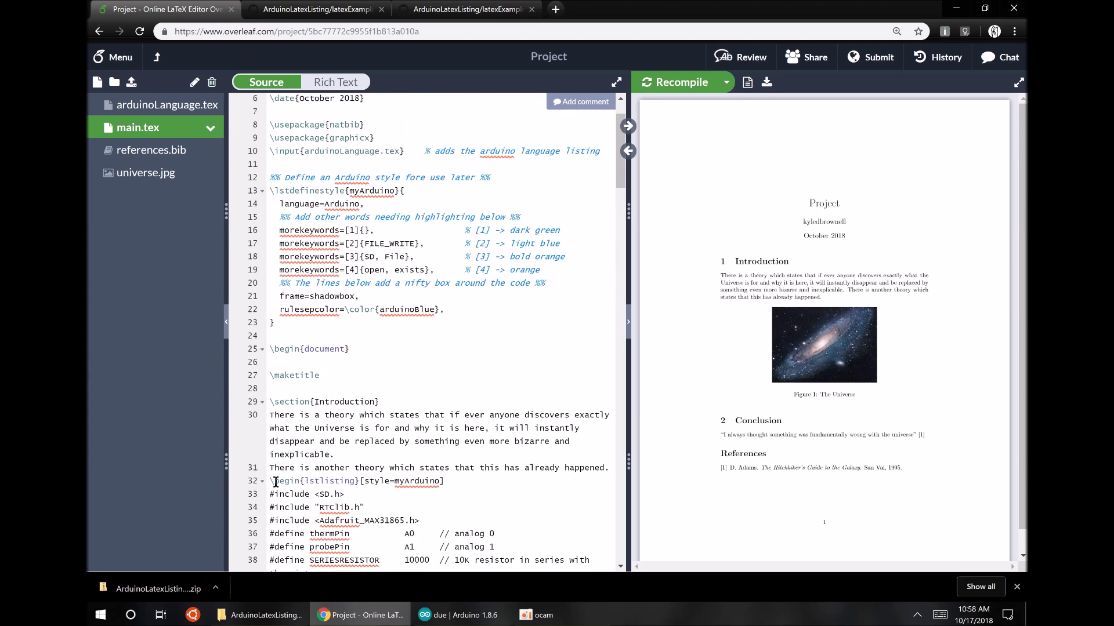
pyautogui.doubleClick(276, 482)
# Step: Insert a blank line above \begin{lstlisting} in main.tex and recompile the PDF
pyautogui.press('Left')
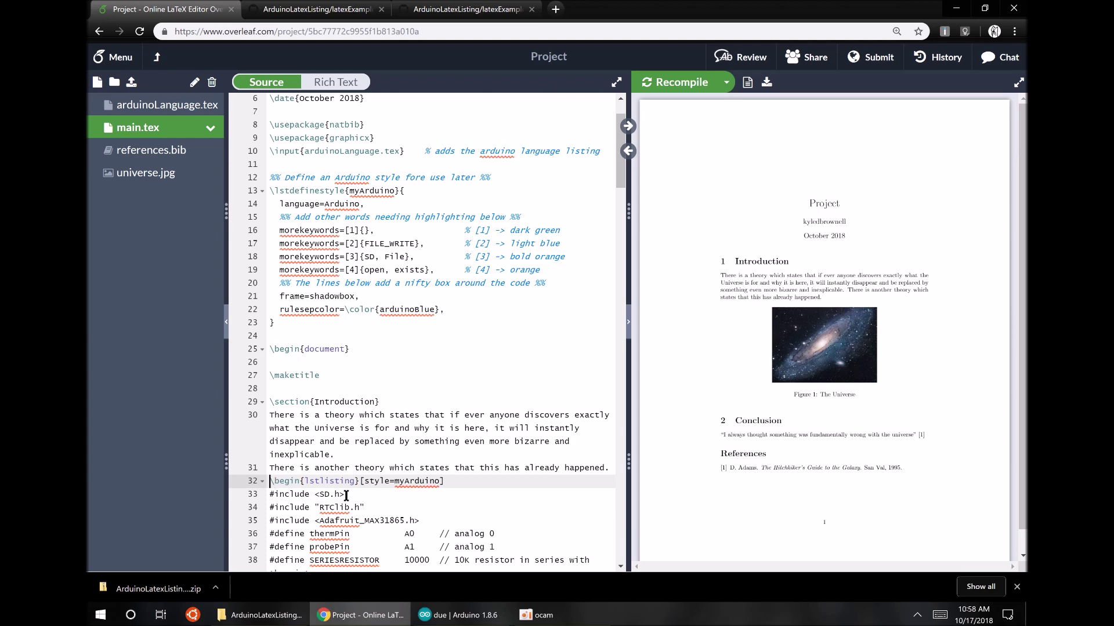
pyautogui.press('Return')
pyautogui.scroll(-3, 365, 454)
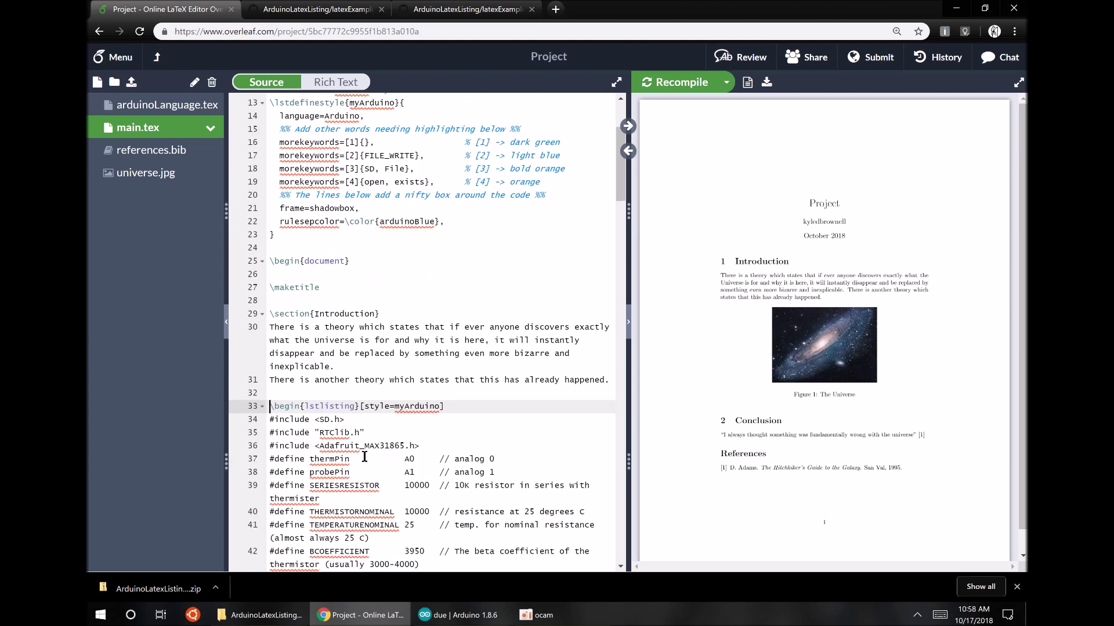
pyautogui.click(693, 82)
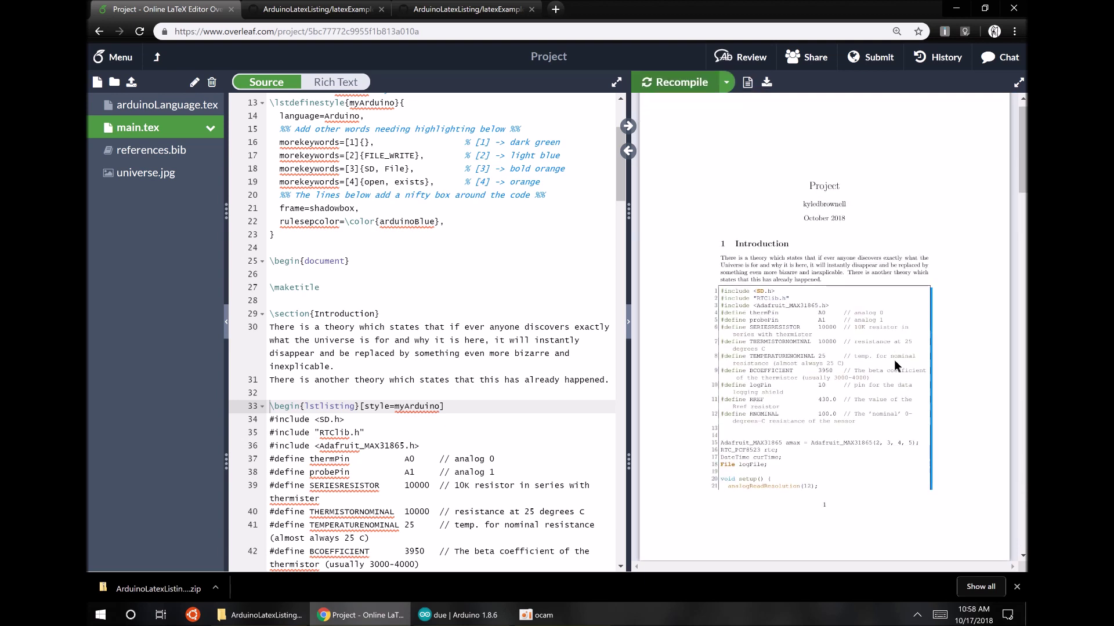
# Step: Zoom the PDF preview in four steps to enlarge the code listing
pyautogui.moveTo(716, 97)
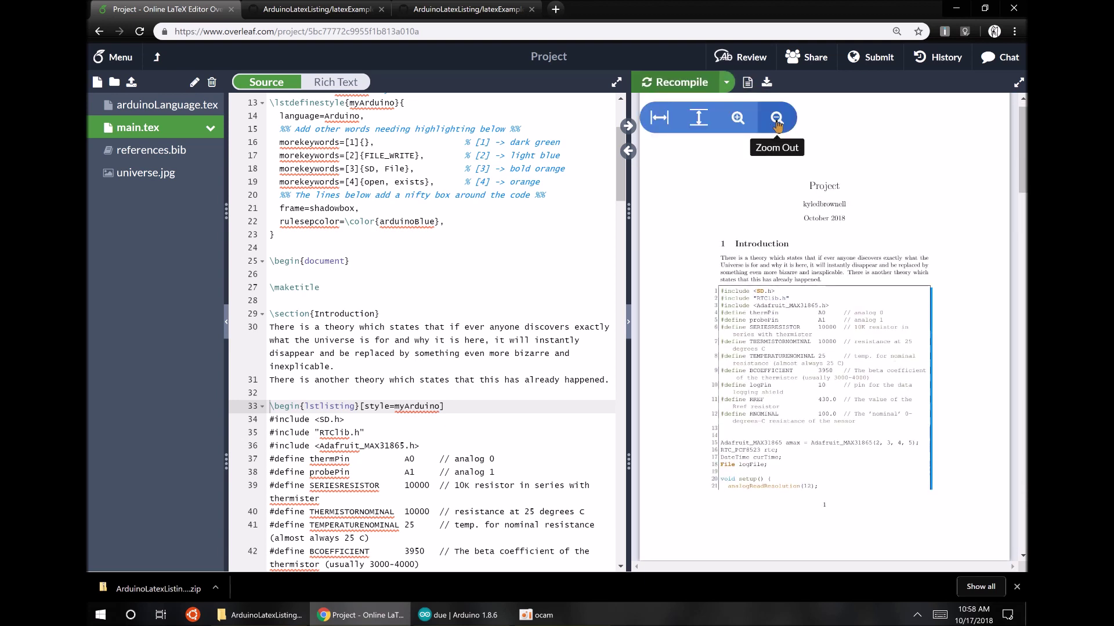
pyautogui.click(737, 119)
pyautogui.click(736, 120)
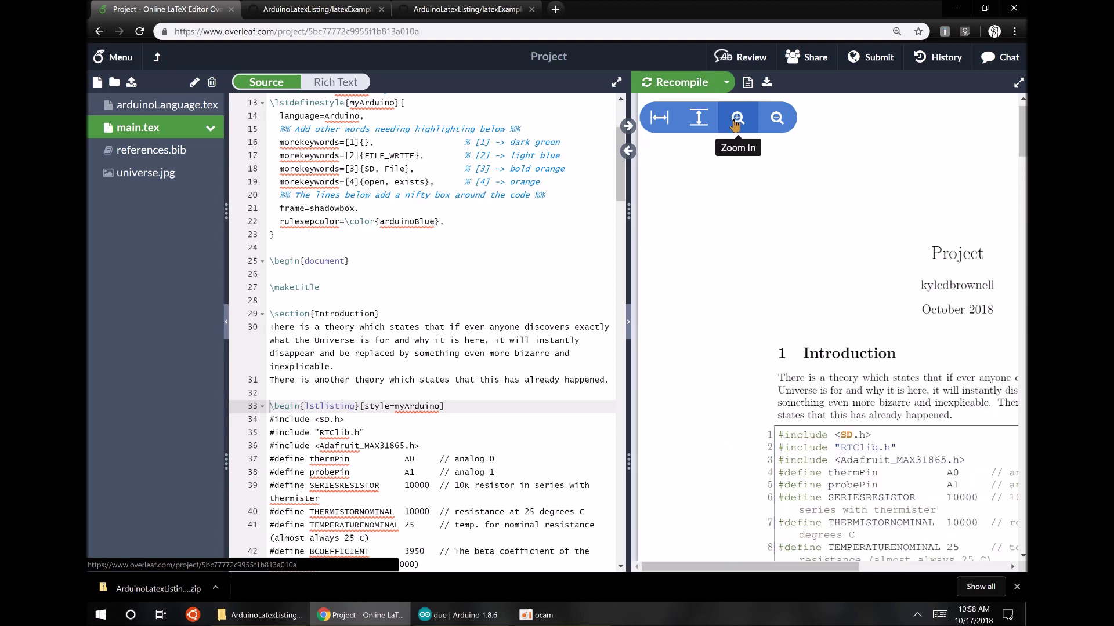
pyautogui.click(735, 122)
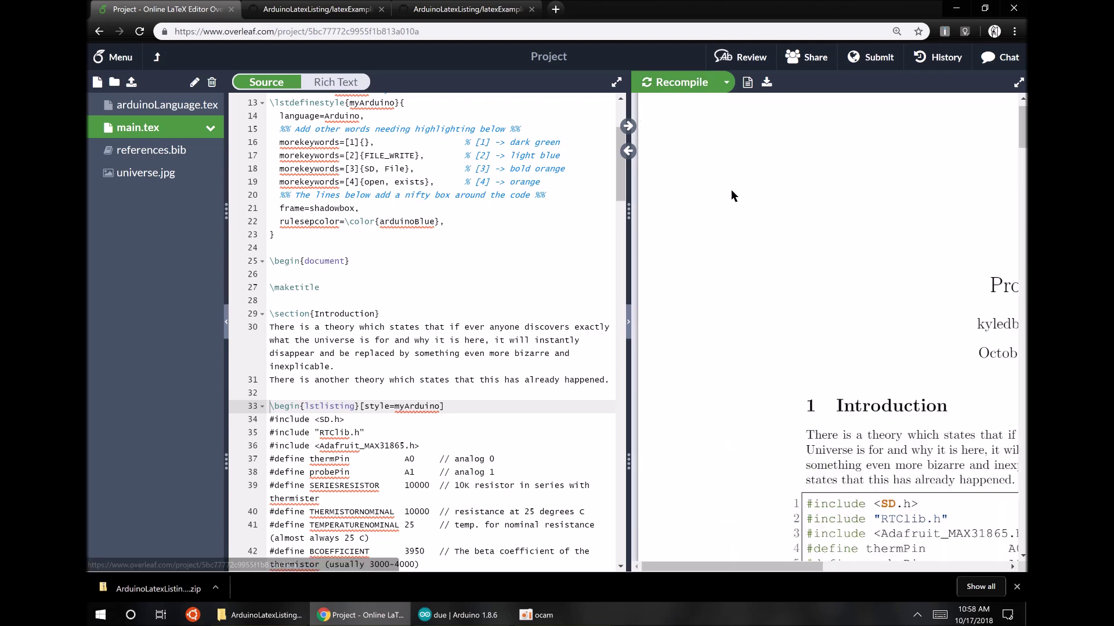
pyautogui.click(737, 118)
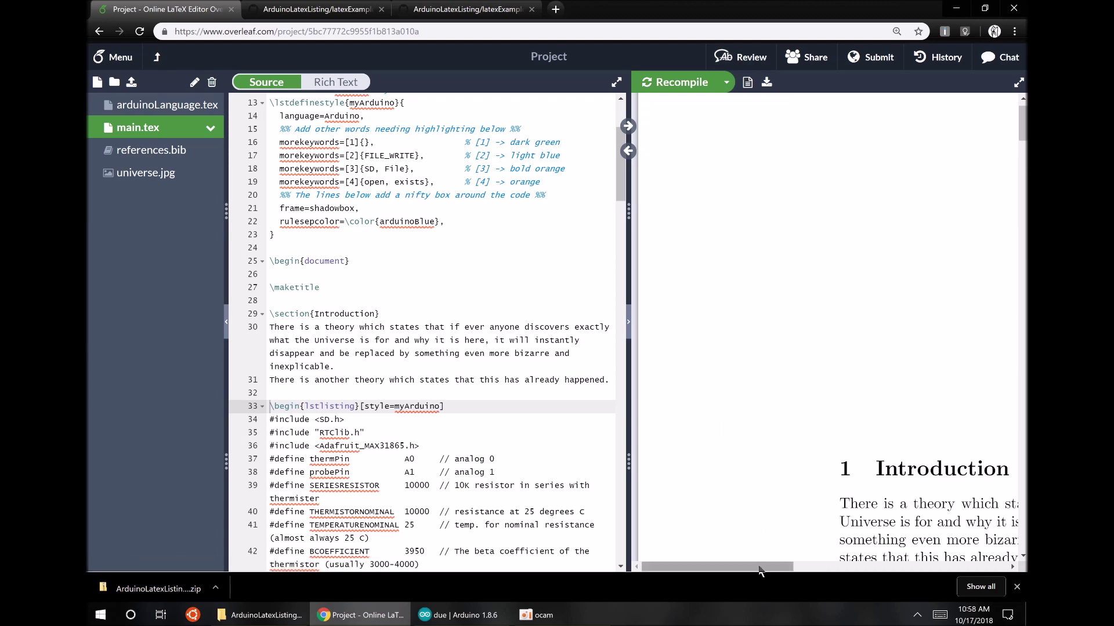
# Step: Pan the enlarged PDF to the listing's line numbers, then place the caret after 'inexplicable.' on line 30
pyautogui.moveTo(758, 566); pyautogui.dragTo(877, 546)
pyautogui.scroll(-2, 808, 493)
pyautogui.scroll(-5, 806, 487)
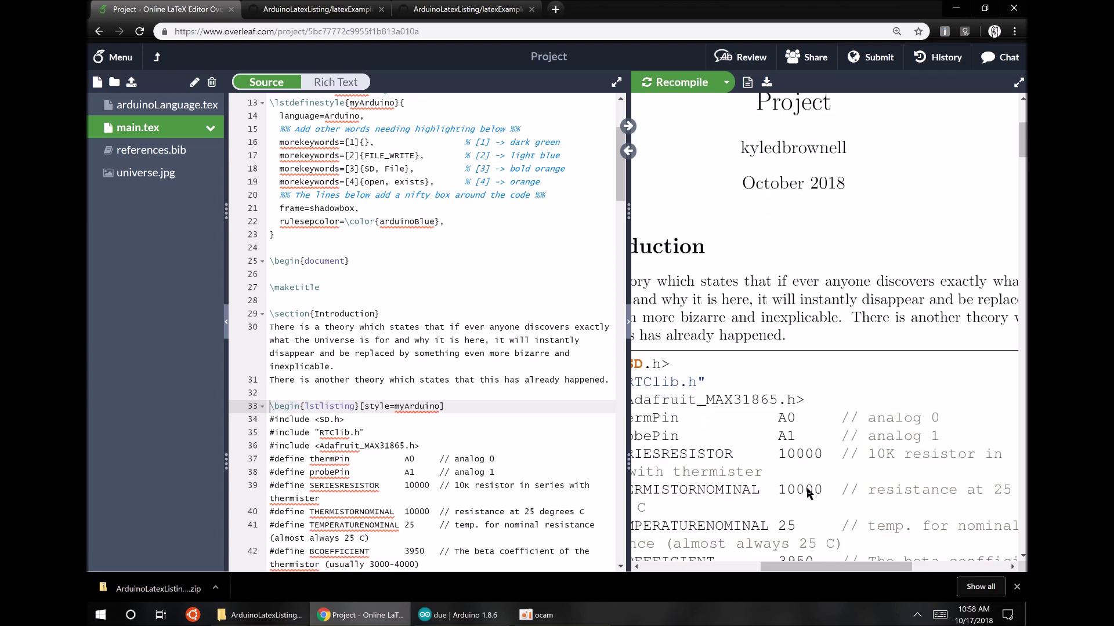
pyautogui.moveTo(835, 571); pyautogui.dragTo(774, 576)
pyautogui.scroll(-1, 837, 368)
pyautogui.scroll(-1, 835, 368)
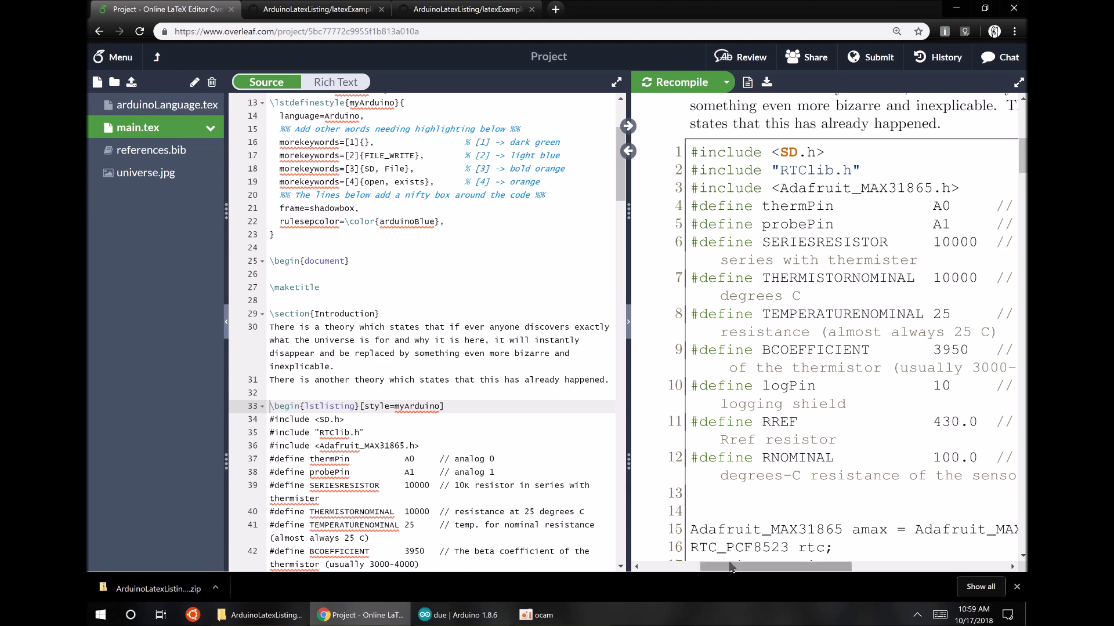
pyautogui.click(484, 371)
pyautogui.scroll(3, 475, 365)
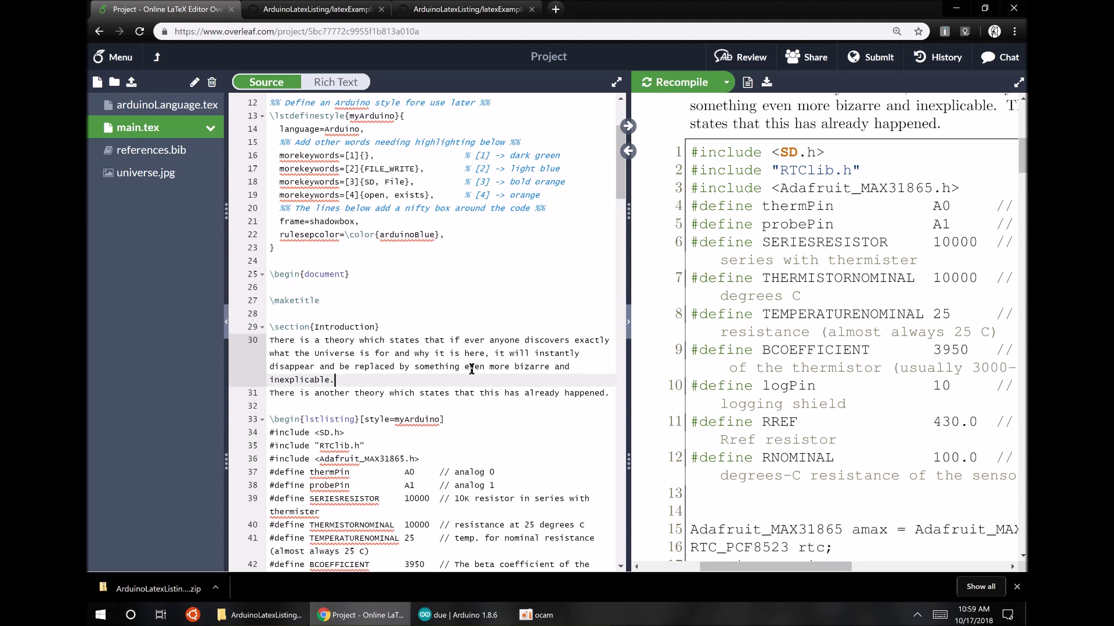
pyautogui.scroll(2, 472, 369)
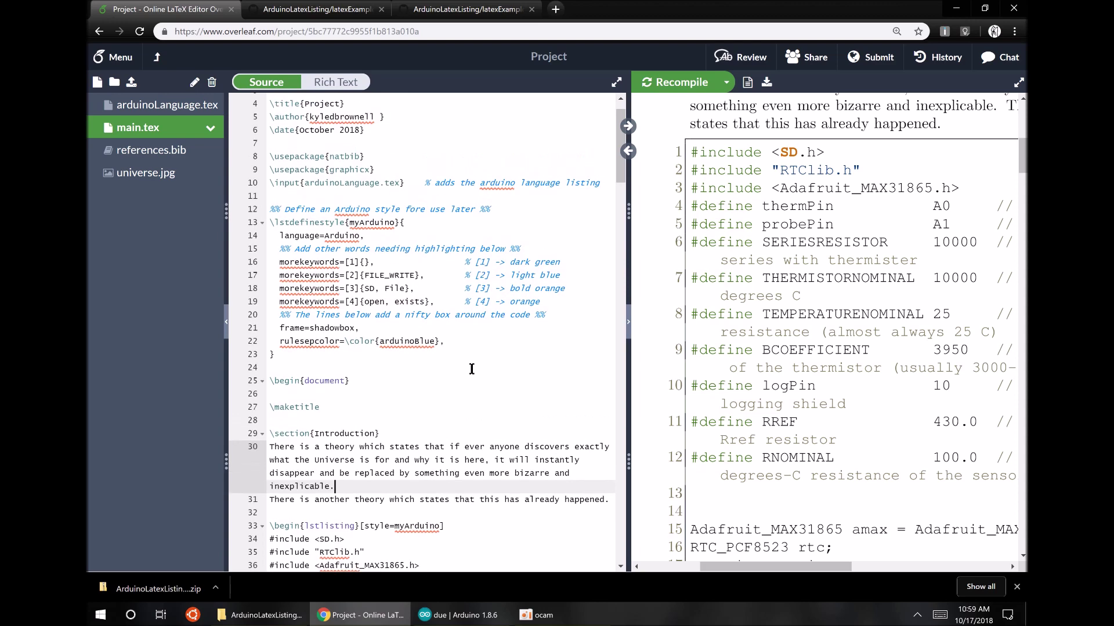
pyautogui.click(450, 341)
pyautogui.moveTo(449, 341); pyautogui.dragTo(265, 332)
pyautogui.click(427, 358)
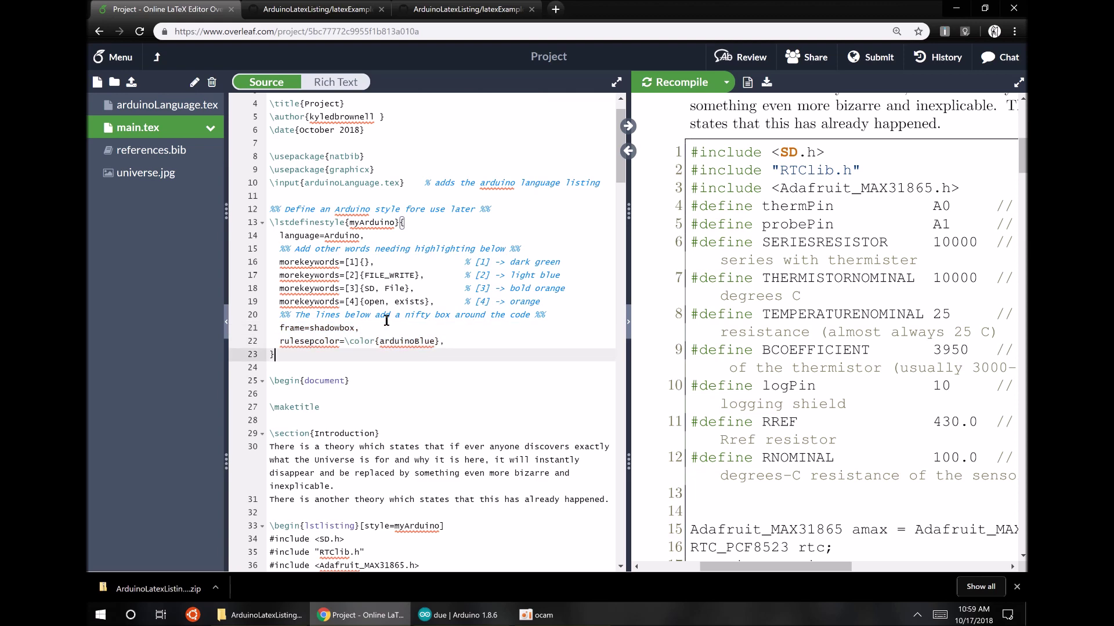
pyautogui.scroll(1, 743, 274)
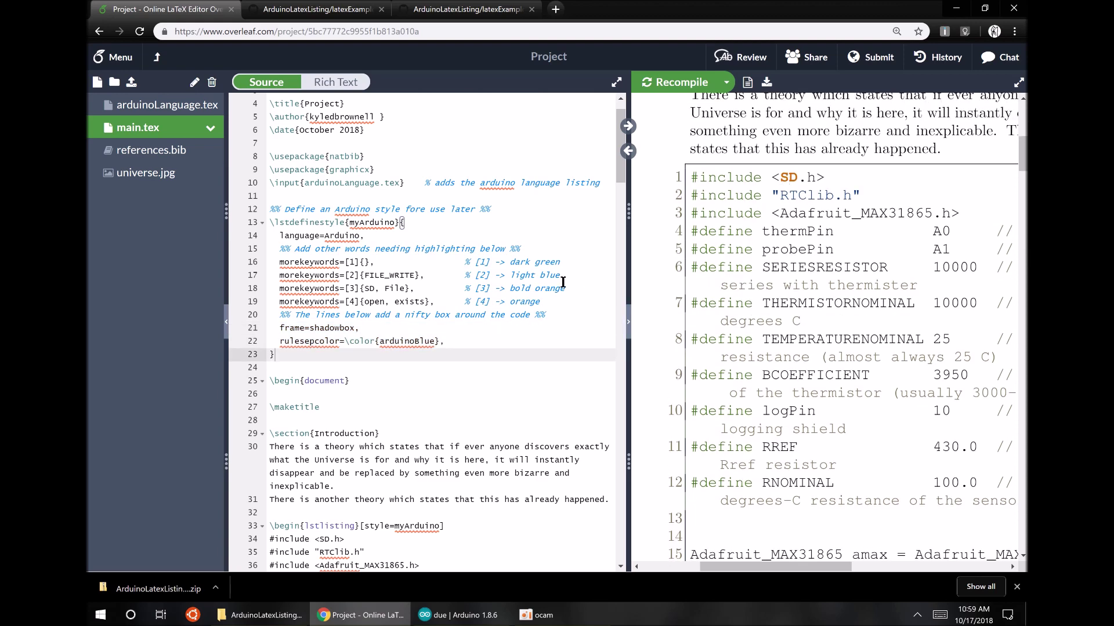
pyautogui.doubleClick(368, 288)
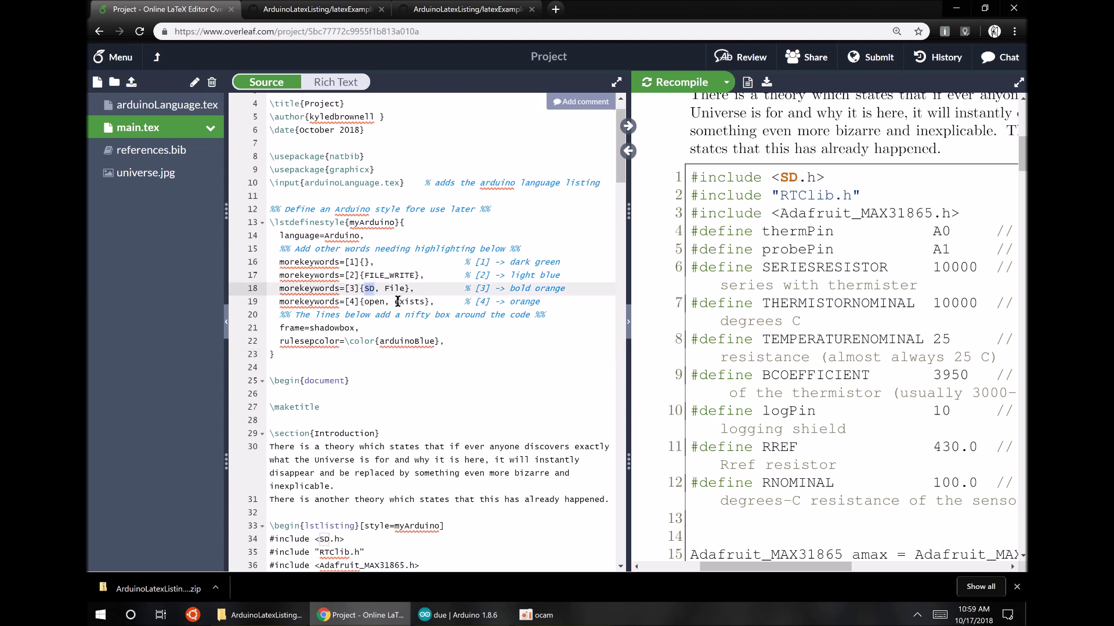
pyautogui.click(399, 288)
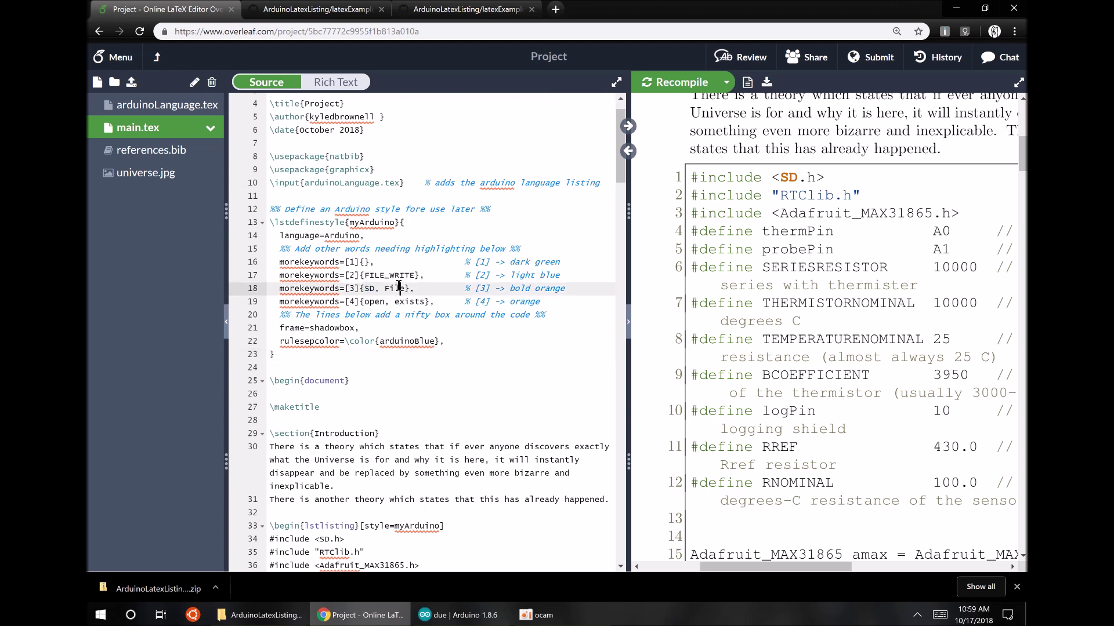
pyautogui.doubleClick(372, 288)
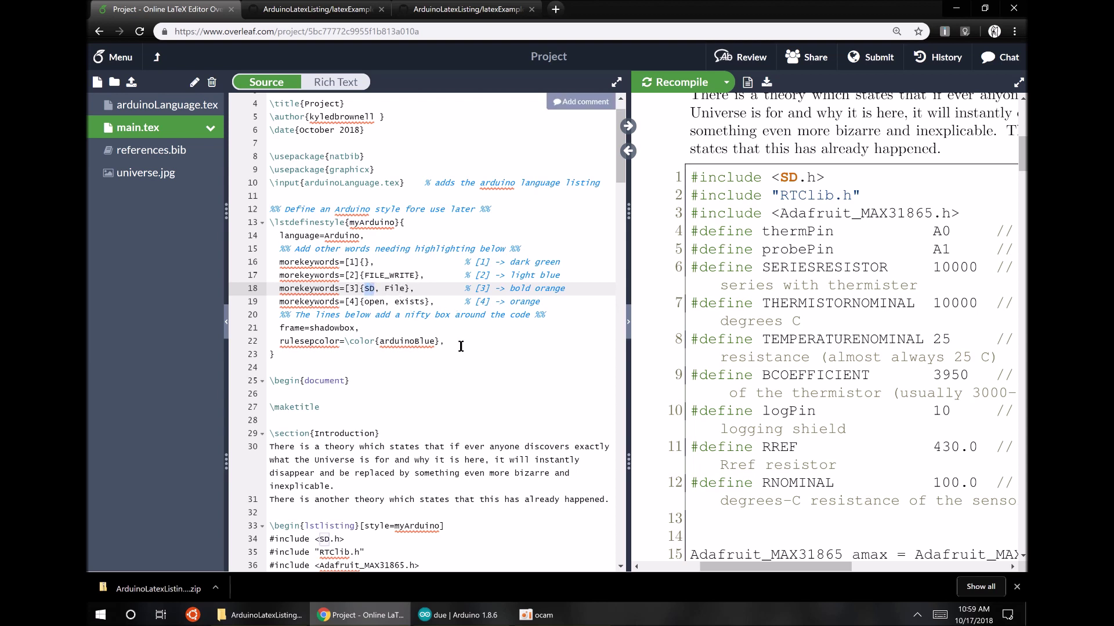
pyautogui.click(396, 289)
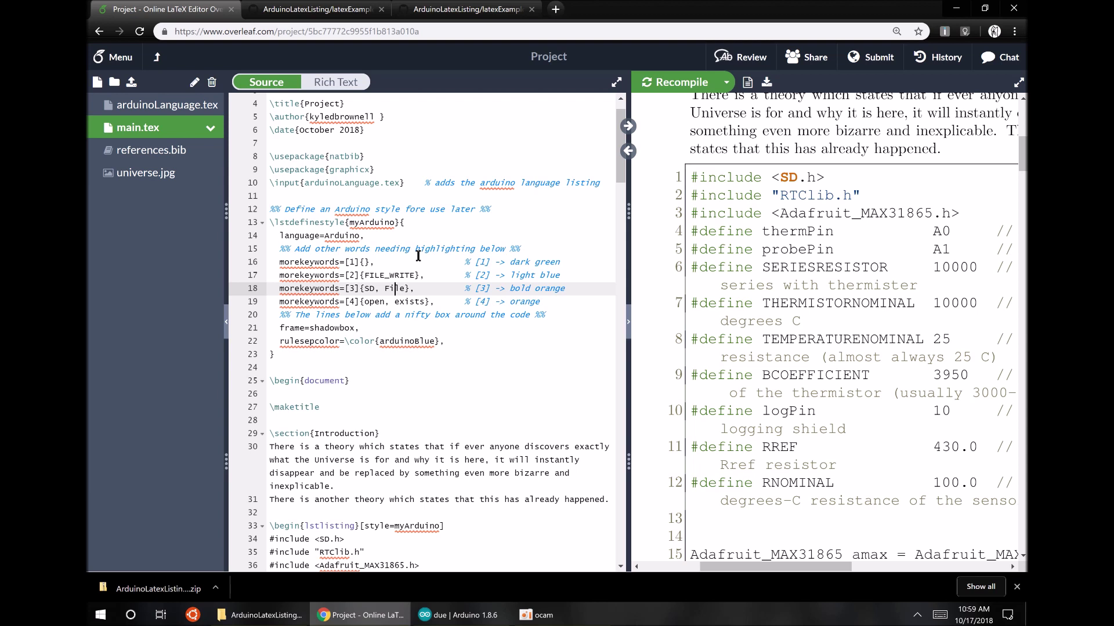
pyautogui.doubleClick(353, 183)
pyautogui.click(385, 198)
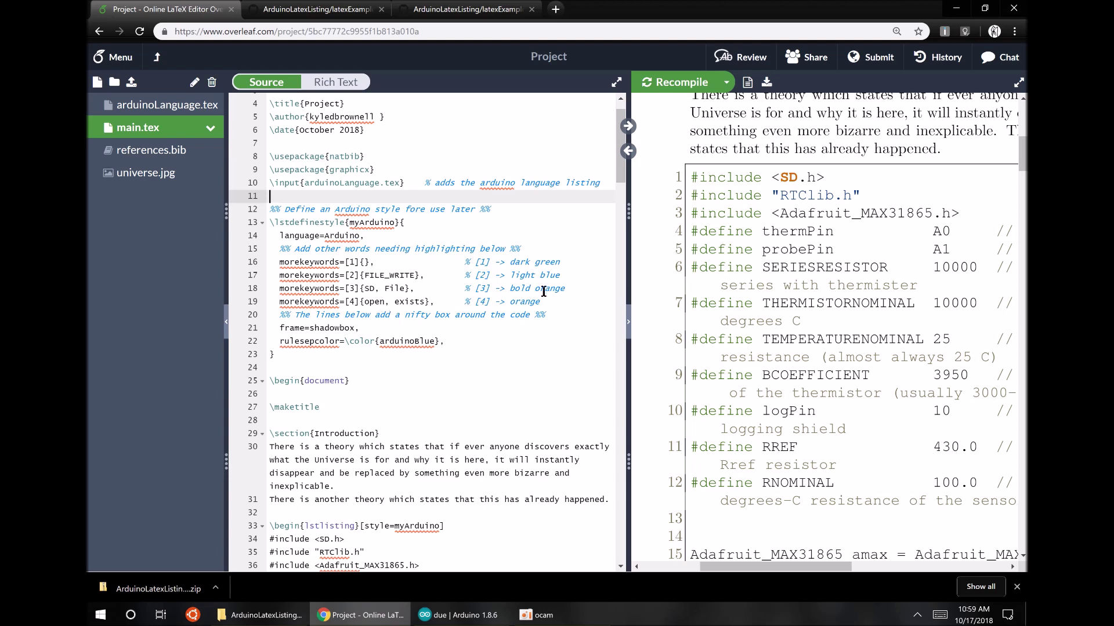
pyautogui.click(458, 615)
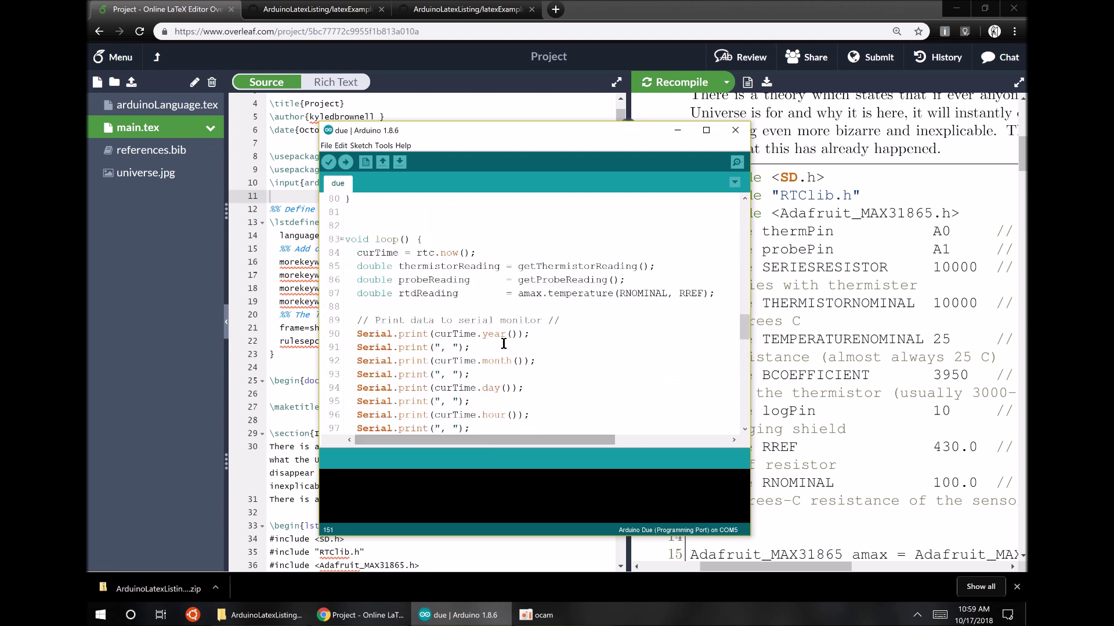
pyautogui.click(413, 201)
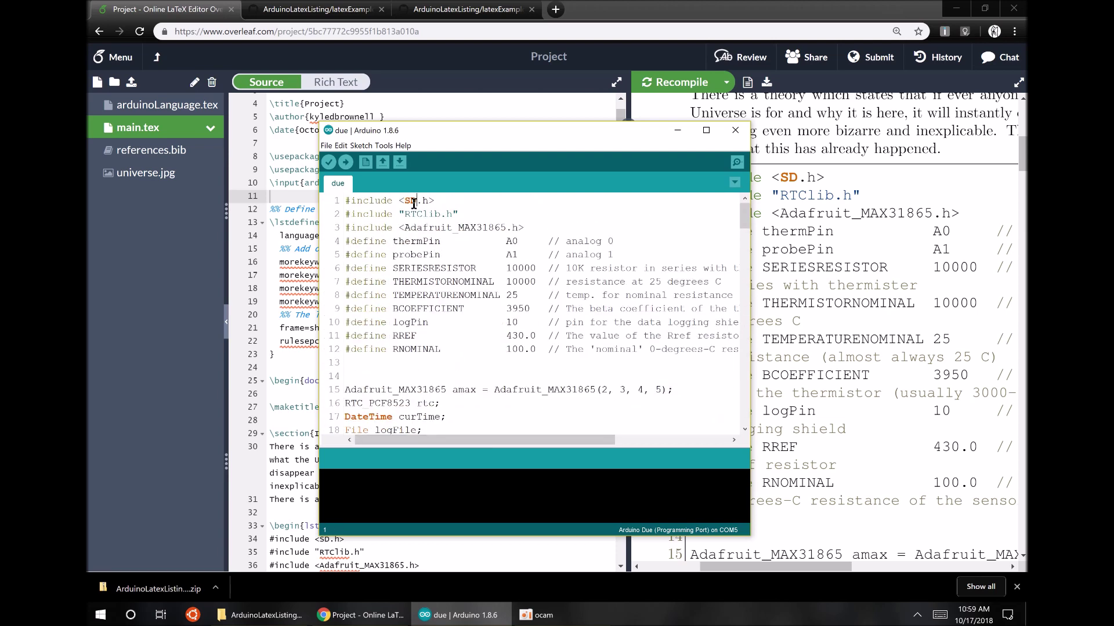
pyautogui.click(806, 308)
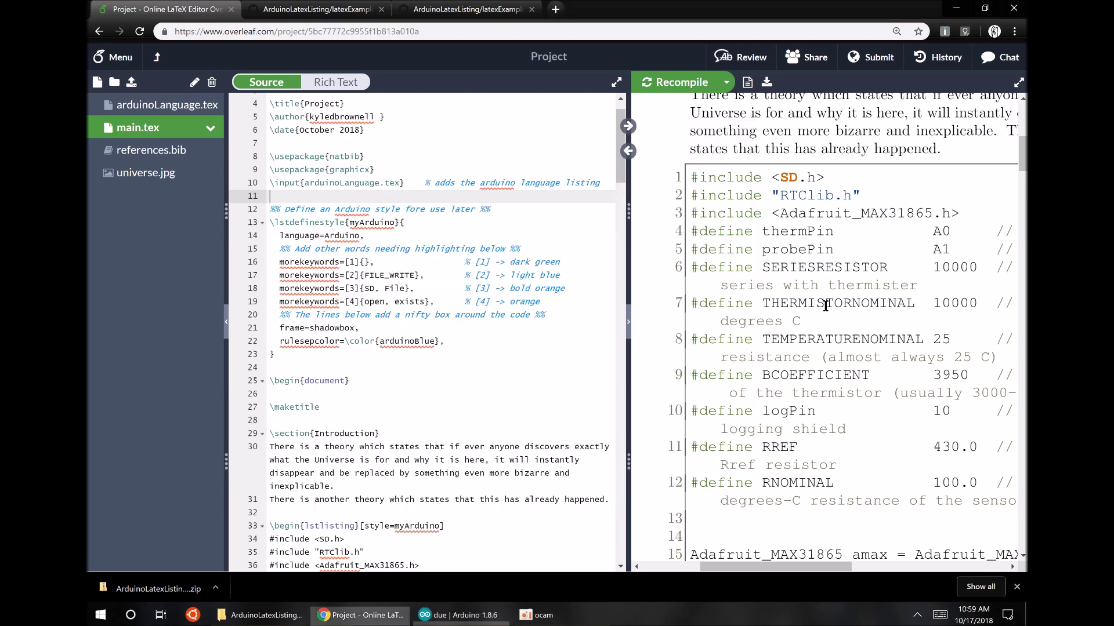
pyautogui.doubleClick(785, 177)
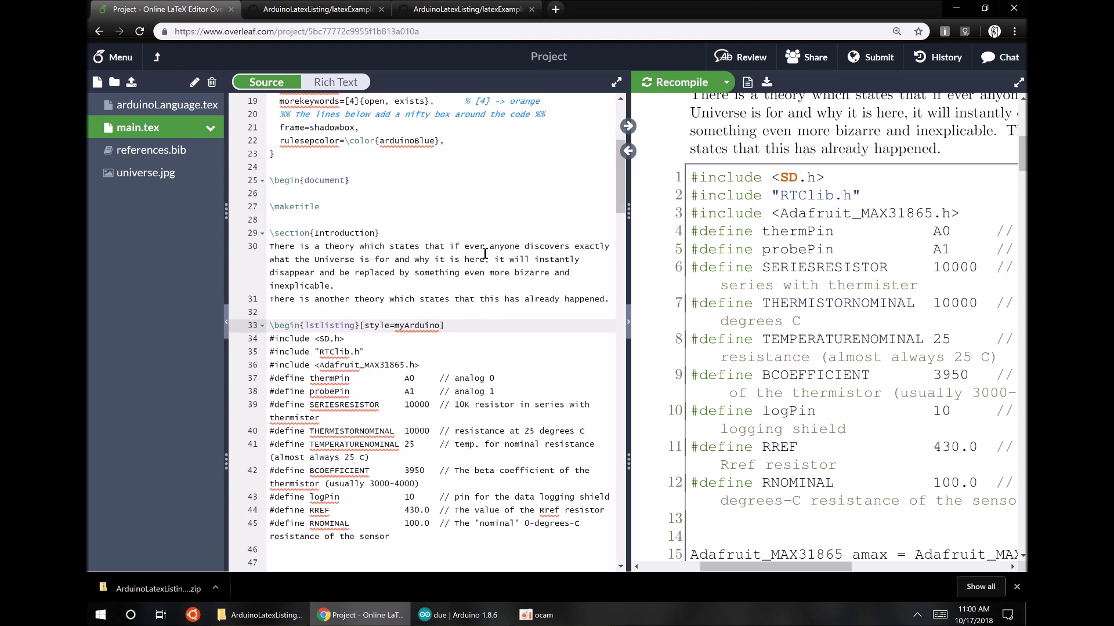
# Step: Add ', thermPin' after File in line 18's morekeywords=[3] list and recompile
pyautogui.scroll(5, 485, 254)
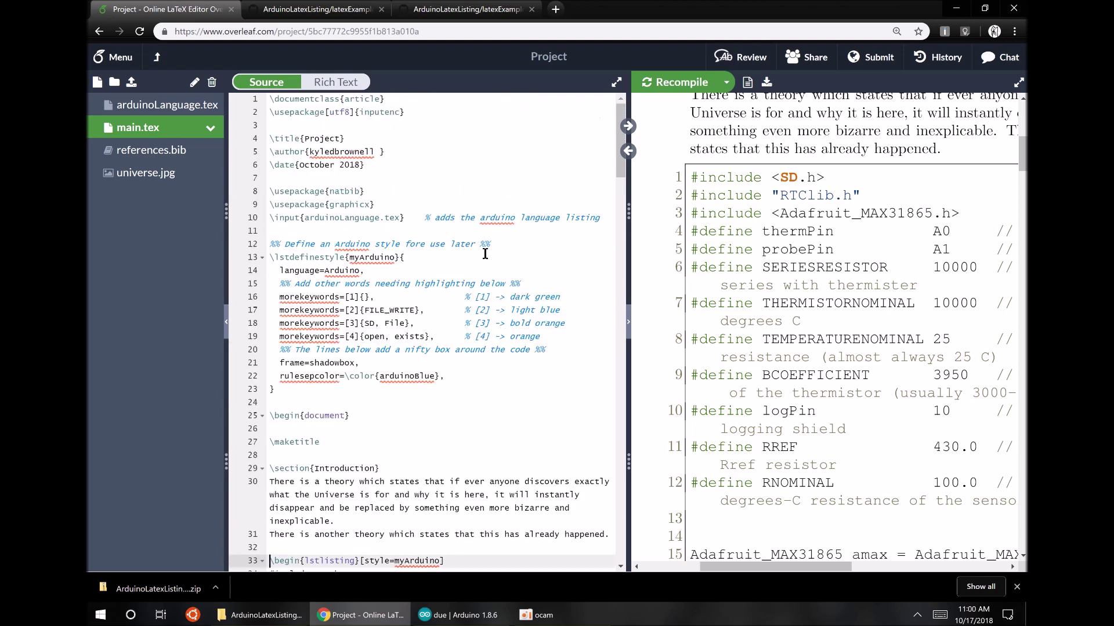
pyautogui.click(526, 323)
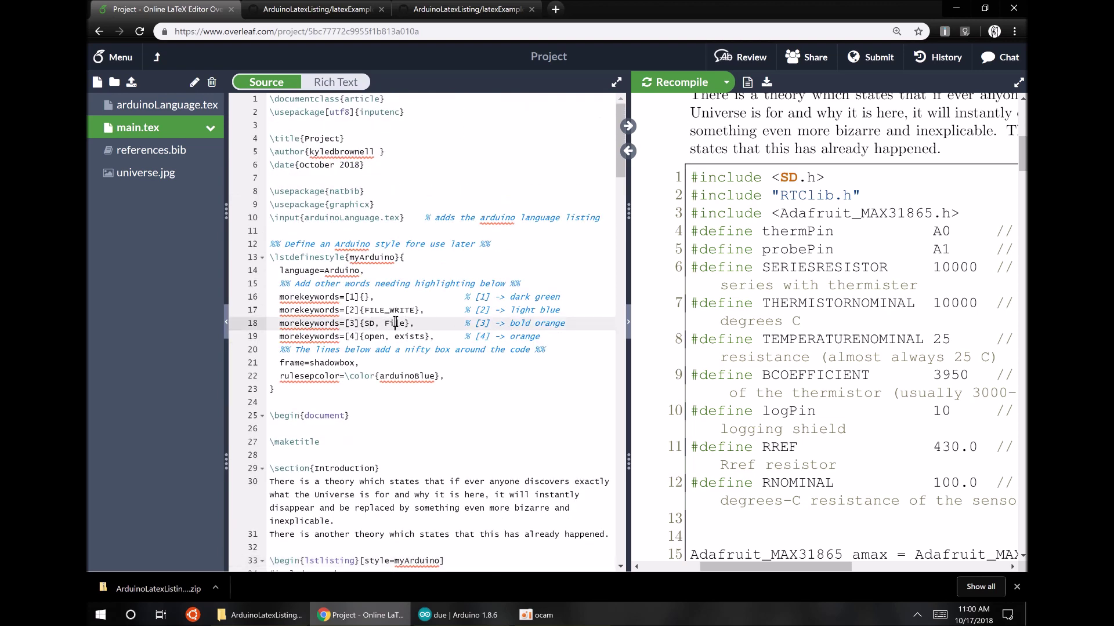
pyautogui.click(396, 323)
pyautogui.write(', thermPin')
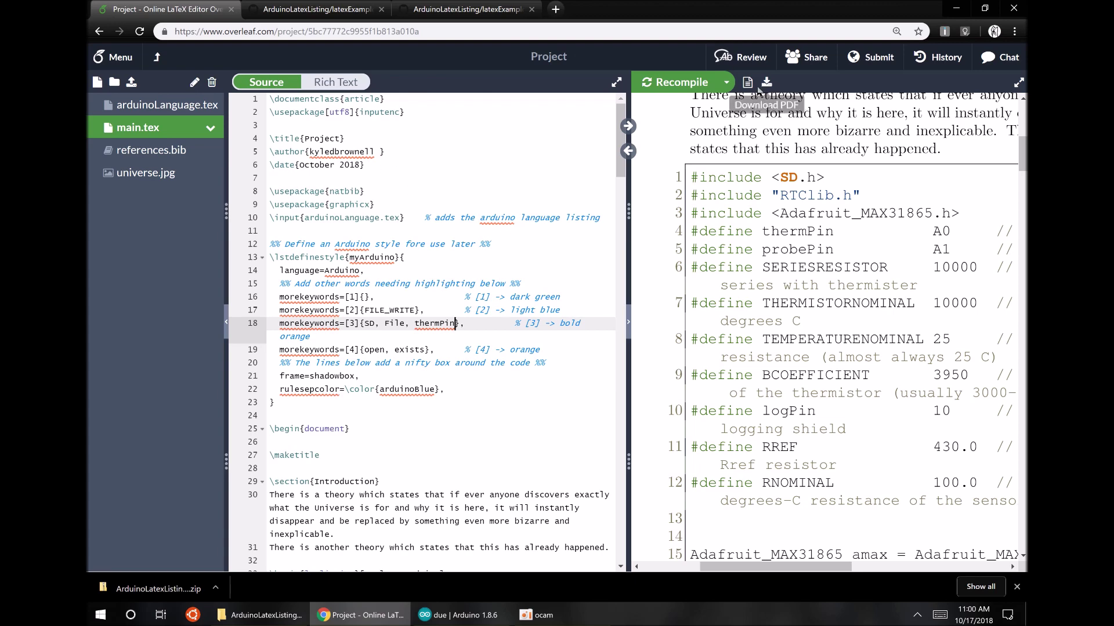
pyautogui.click(675, 81)
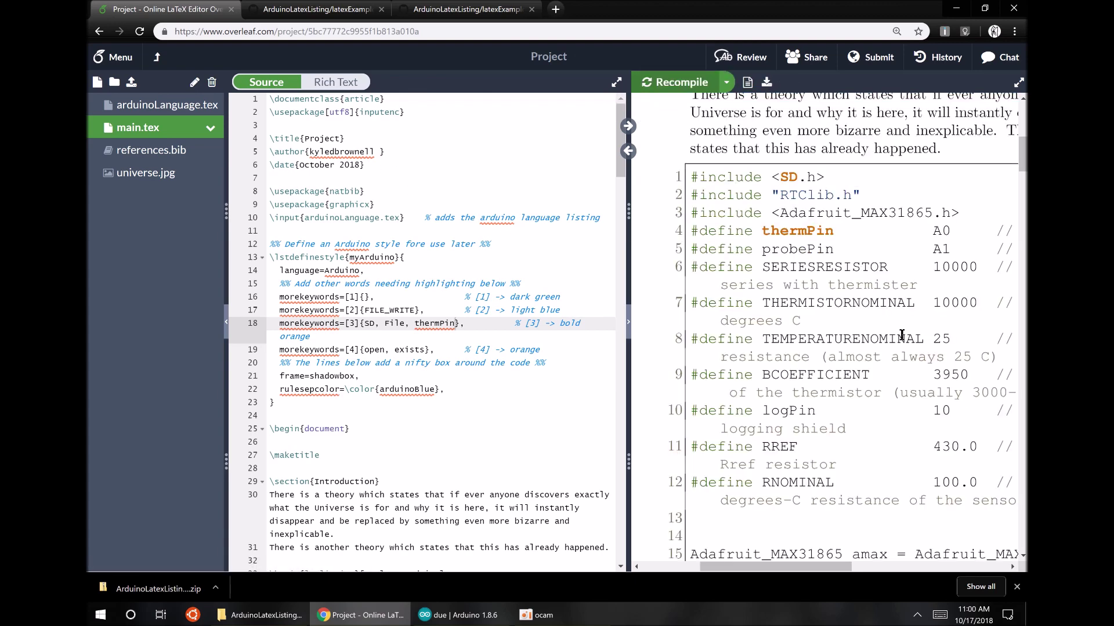
# Step: Delete thermPin from the keyword list and recompile the PDF
pyautogui.doubleClick(437, 323)
pyautogui.press('BackSpace')
pyautogui.press('BackSpace')
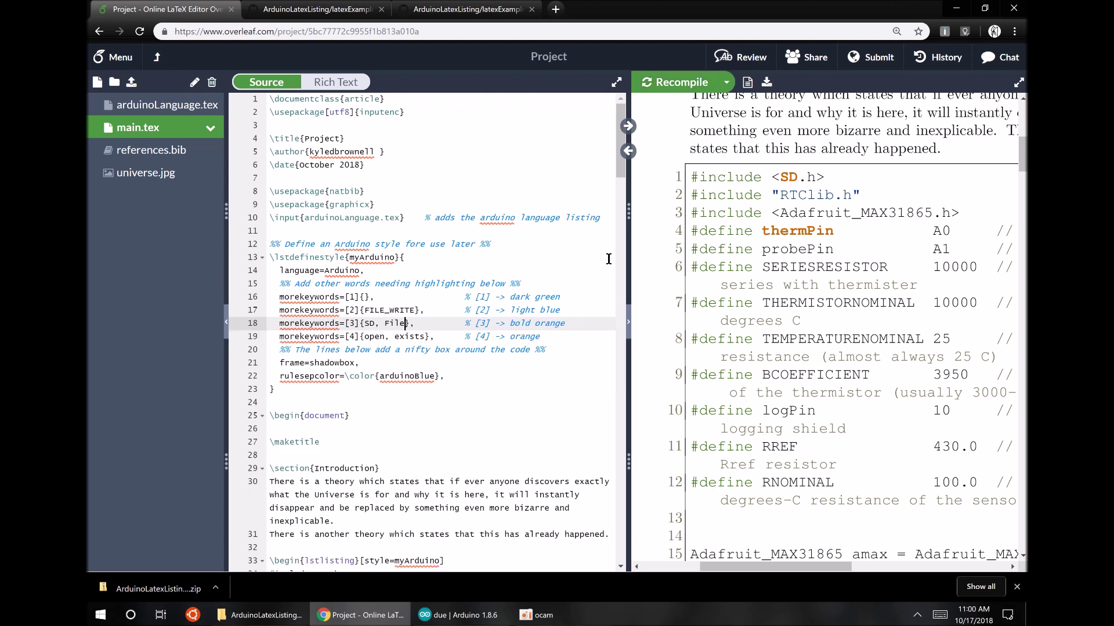
pyautogui.click(673, 84)
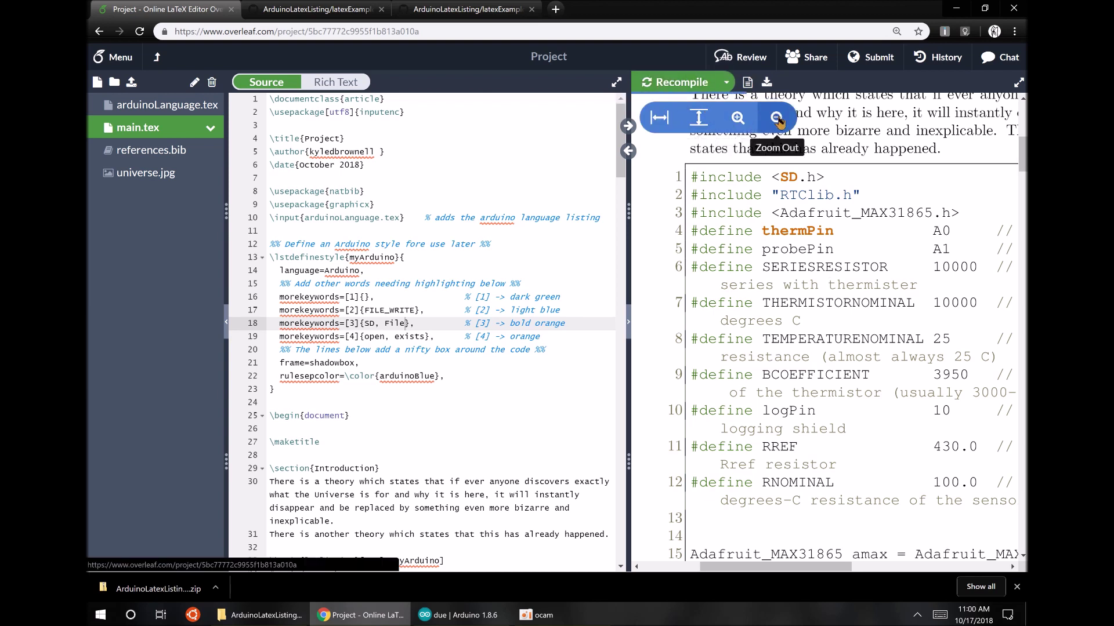
# Step: Recompile, scroll the PDF listing down to line 157, and zoom the preview out
pyautogui.click(679, 82)
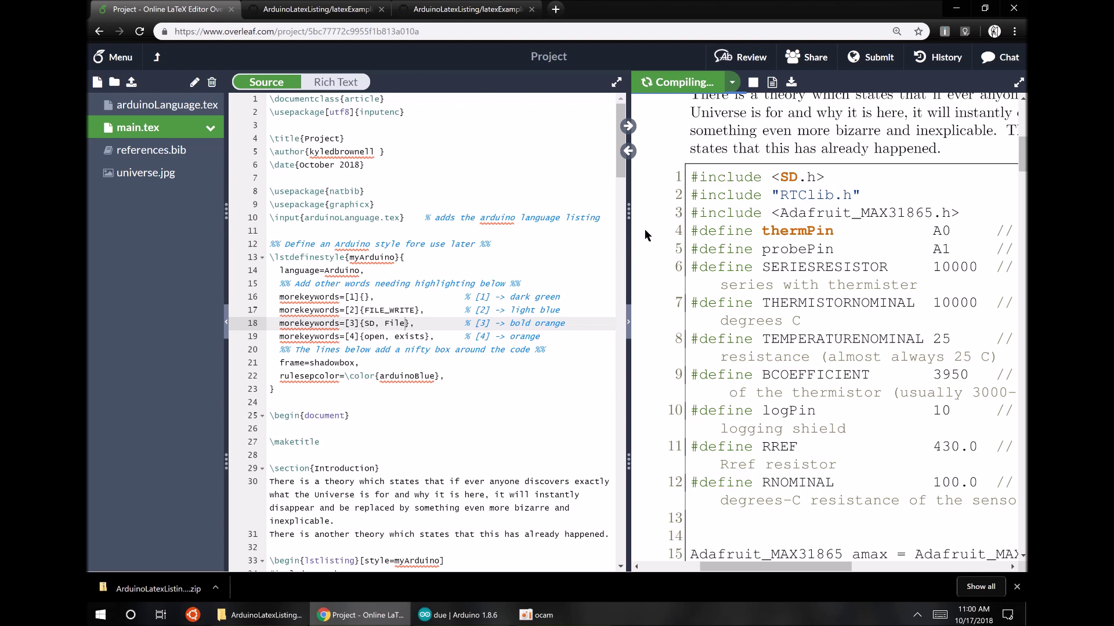
pyautogui.scroll(-4, 751, 267)
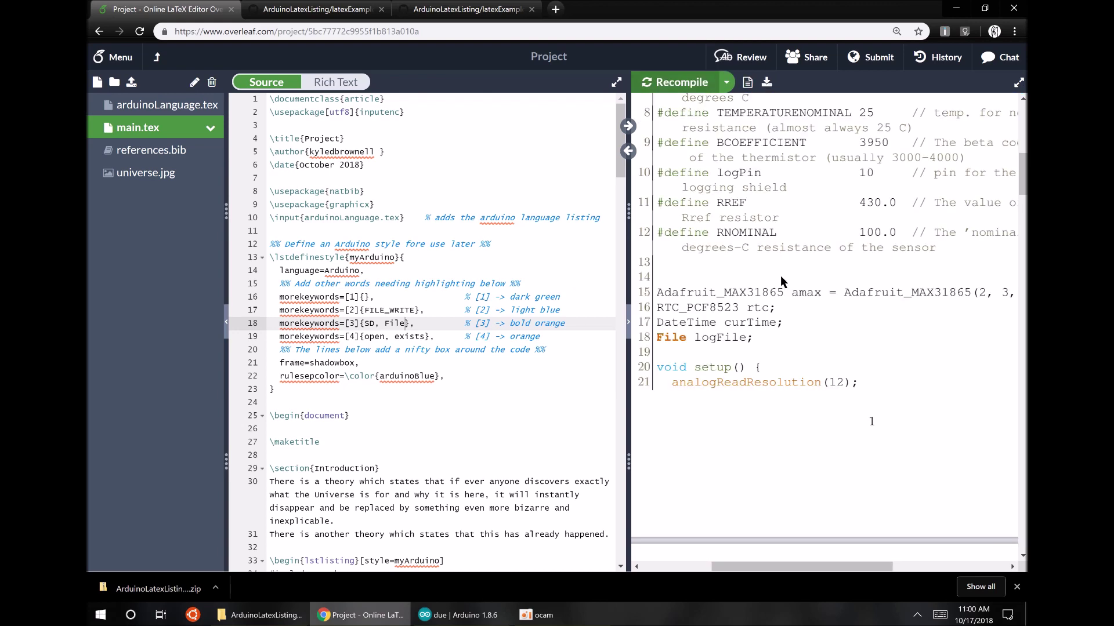
pyautogui.click(775, 117)
# Step: Scroll the preview to pages 4–5 and select line 33's \begin{lstlisting}[style=myArduino]
pyautogui.scroll(-15, 779, 344)
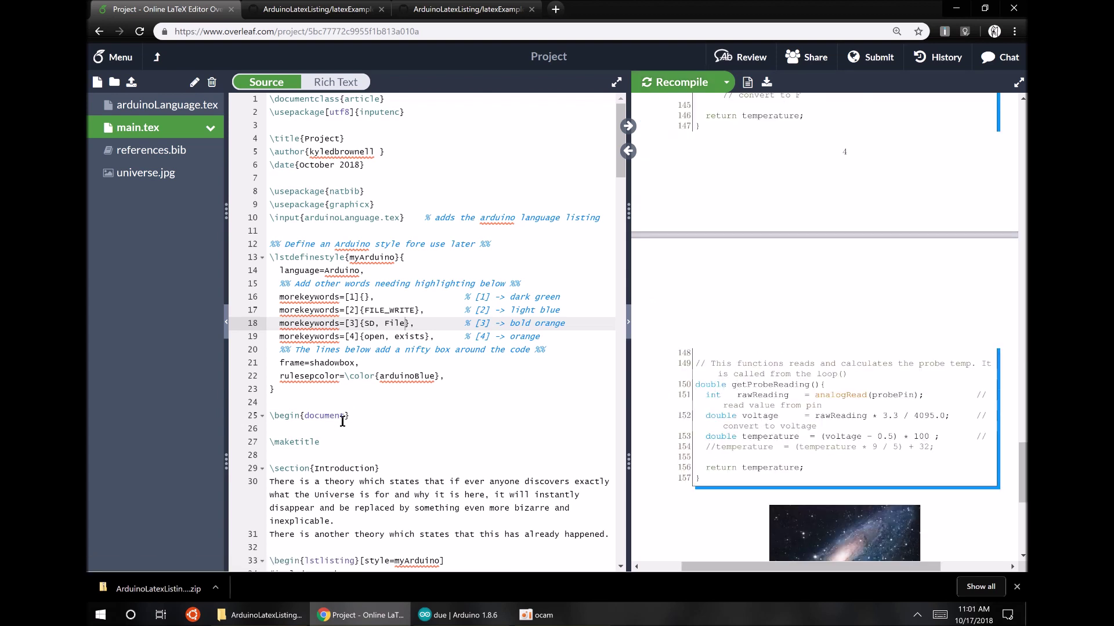
pyautogui.scroll(-3, 356, 514)
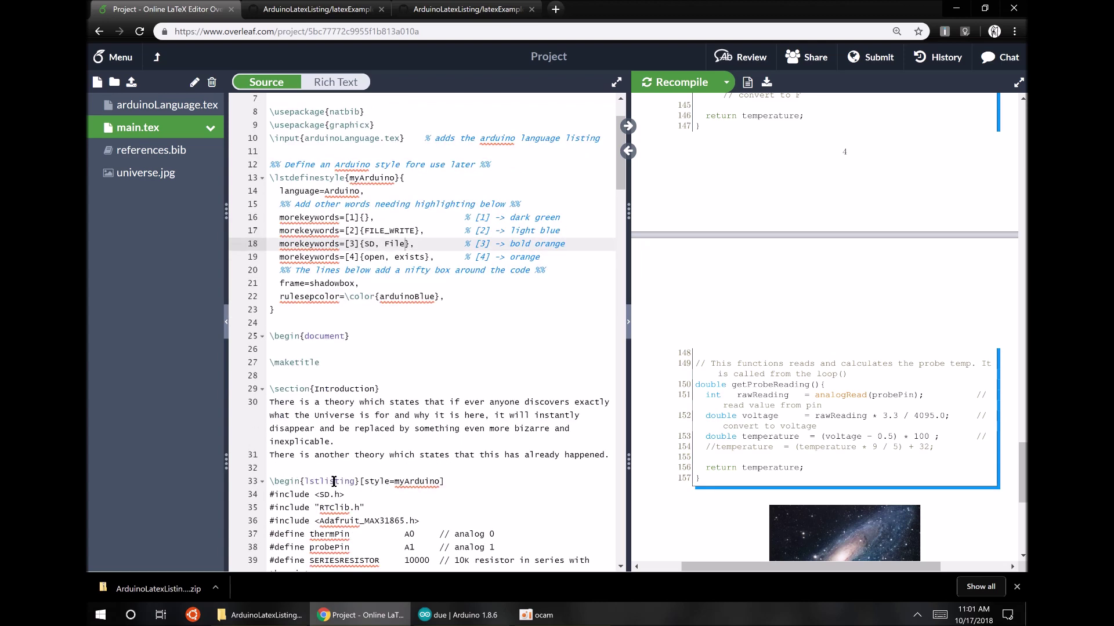
pyautogui.tripleClick(334, 482)
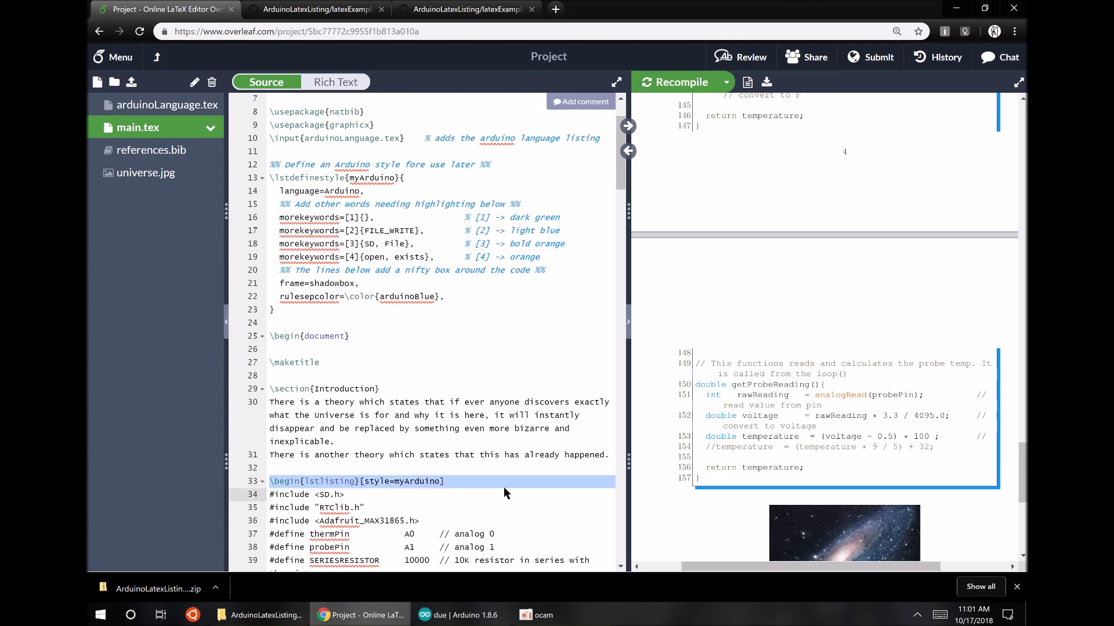